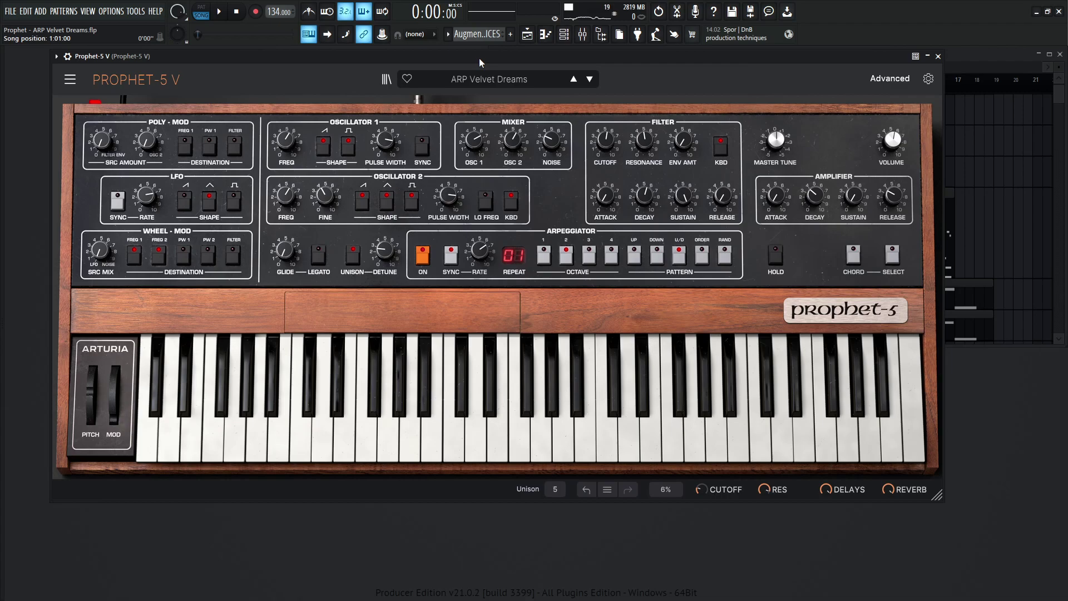
Show the Playlist arrangement and start the song playing at 134 BPM
left_click(527, 34)
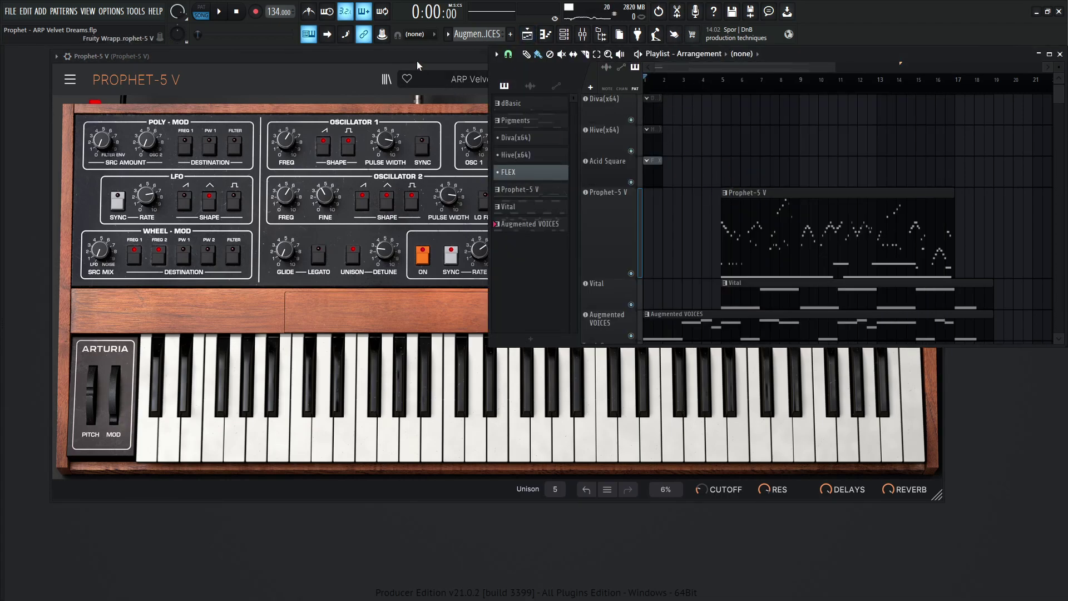
key("space")
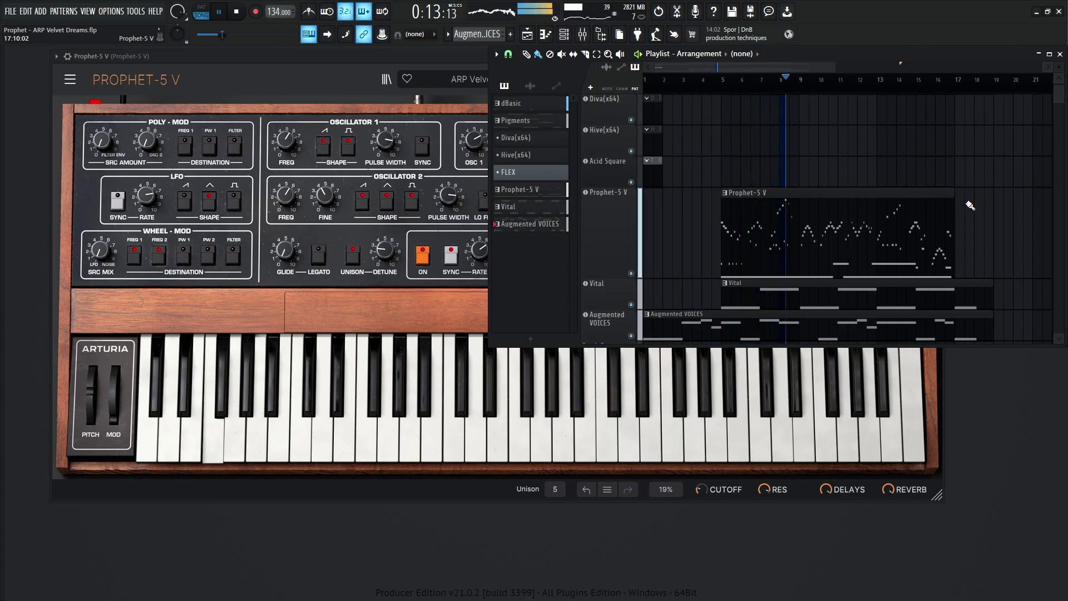
Bring the Prophet-5 V window forward and sweep the Cutoff macro, leaving it at 0.376
left_click(777, 360)
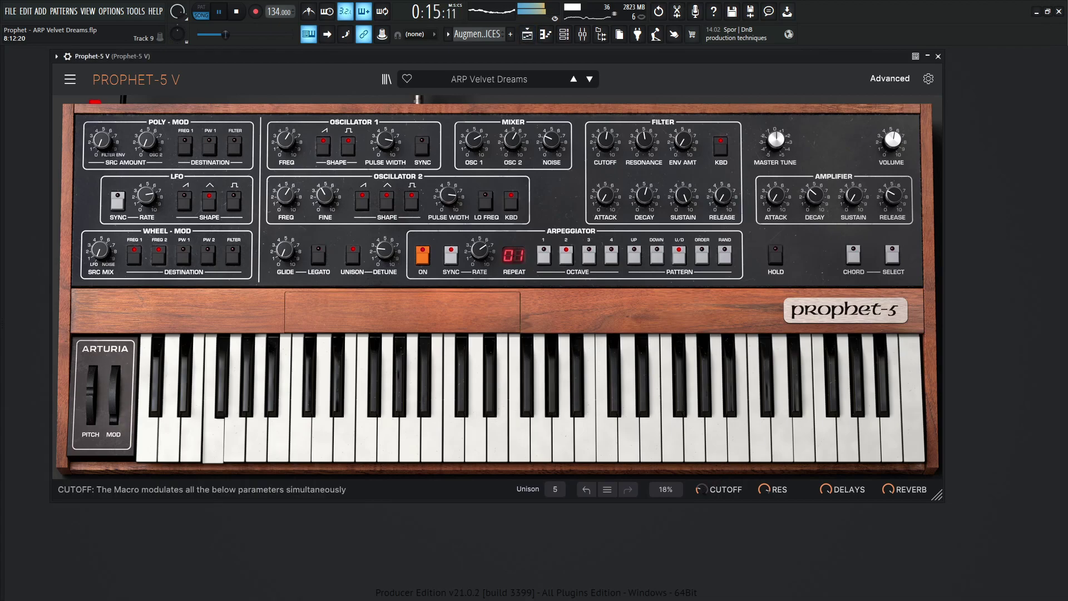
mouse_move(702, 489)
left_mouse_down()
mouse_move(702, 479)
mouse_move(702, 498)
mouse_move(701, 444)
mouse_move(701, 519)
mouse_move(707, 488)
left_mouse_up()
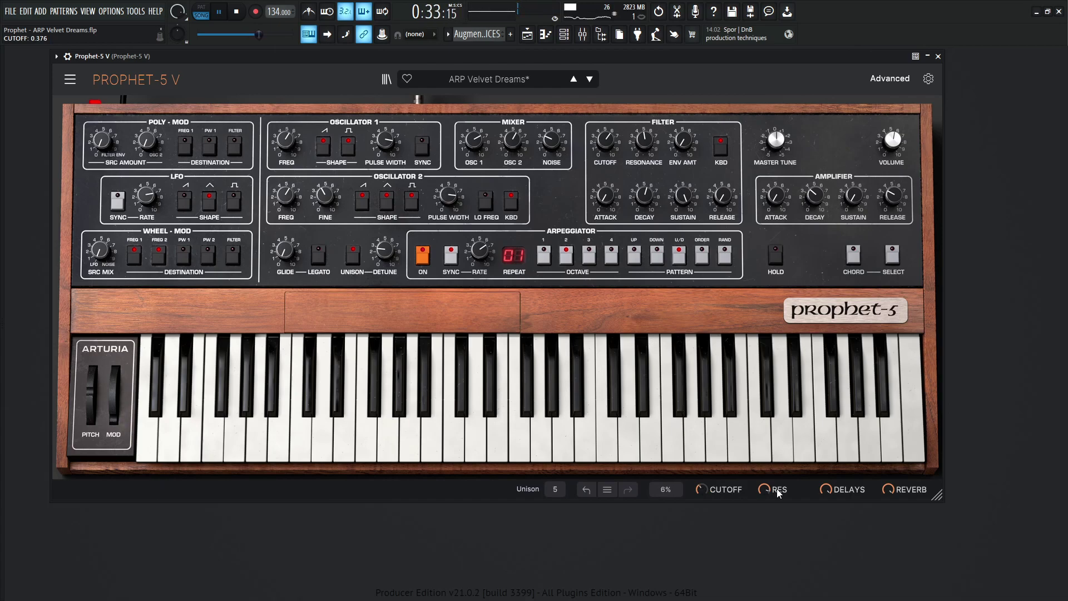
Stop playback and raise the Cutoff macro from 0.376 to 0.580
key("space")
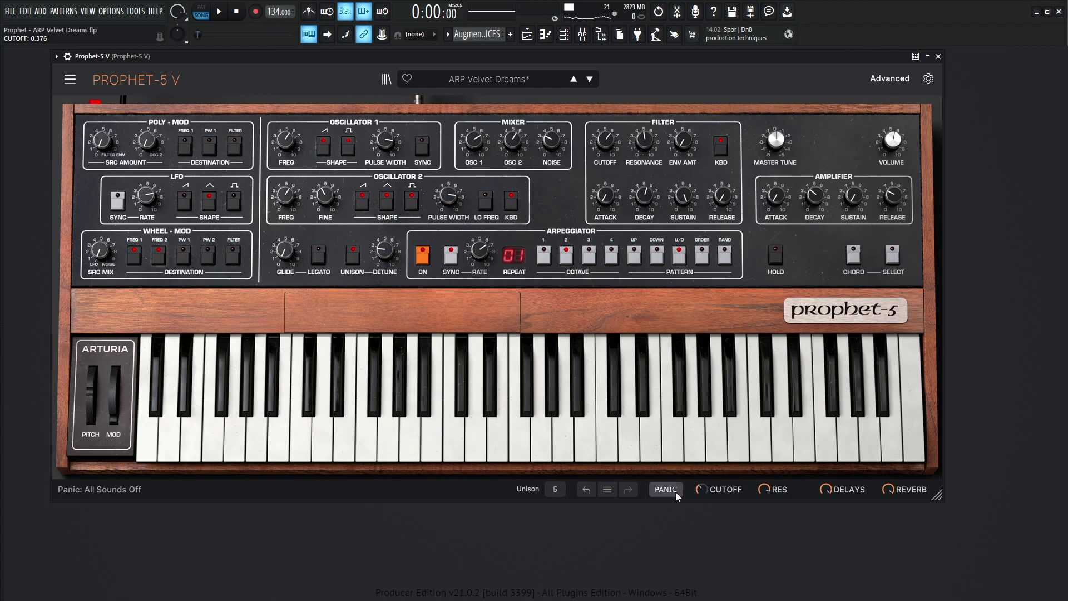
mouse_move(705, 491)
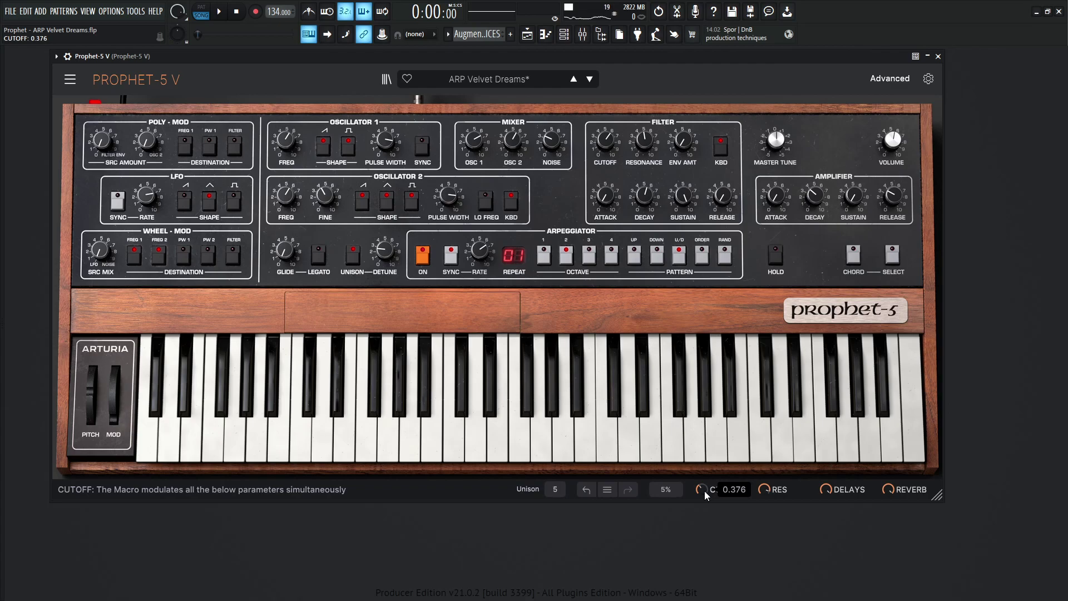
scroll(704, 491, "down", 4)
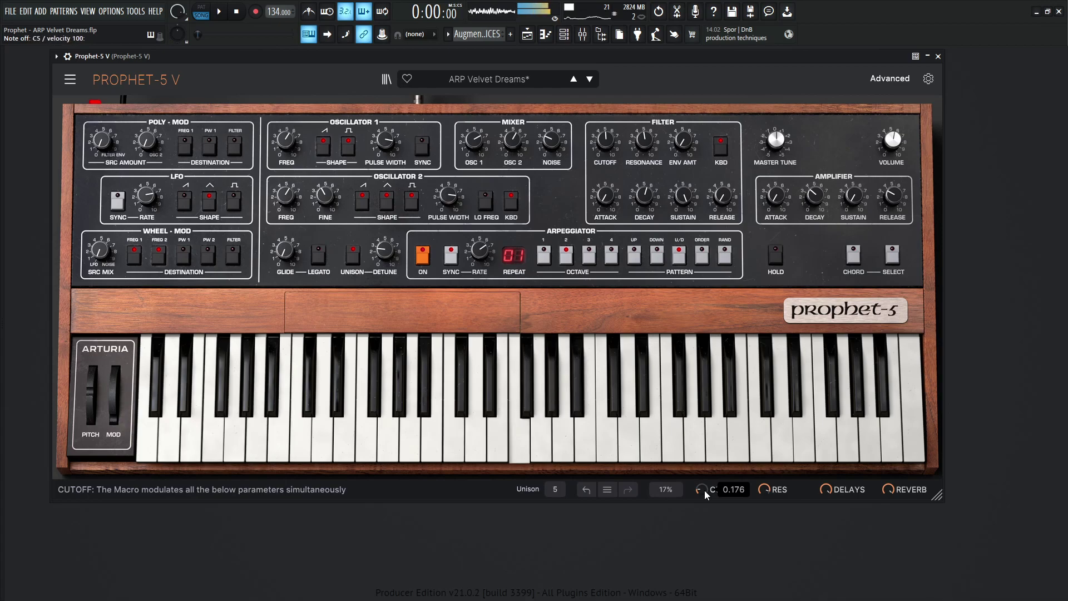
left_click_drag(704, 489, 705, 446)
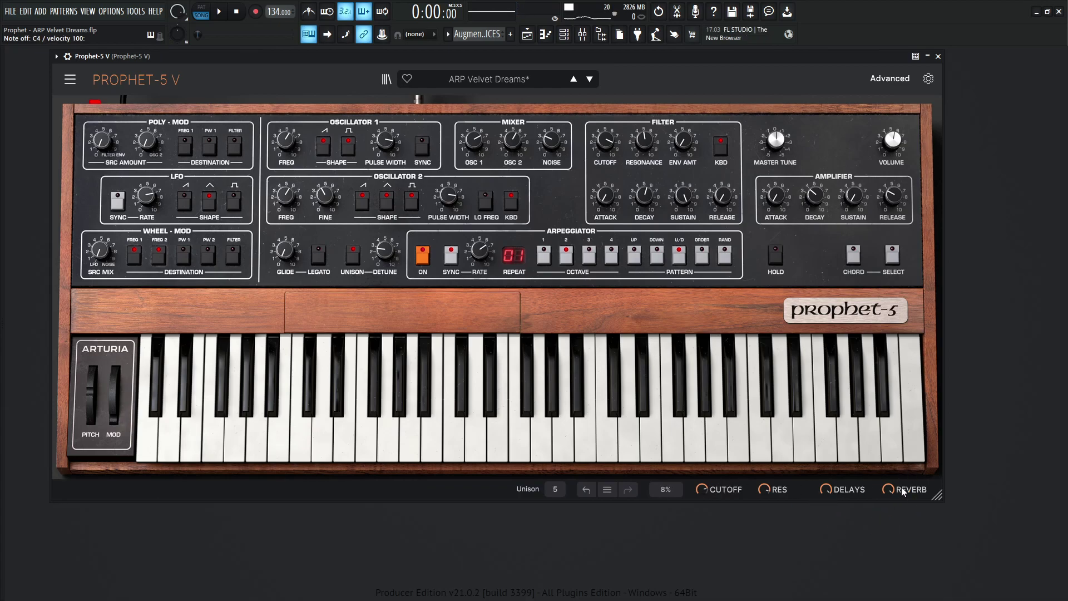
mouse_move(826, 490)
Open and then collapse the Advanced panel, leaving only the synth panel and keyboard
left_click(890, 78)
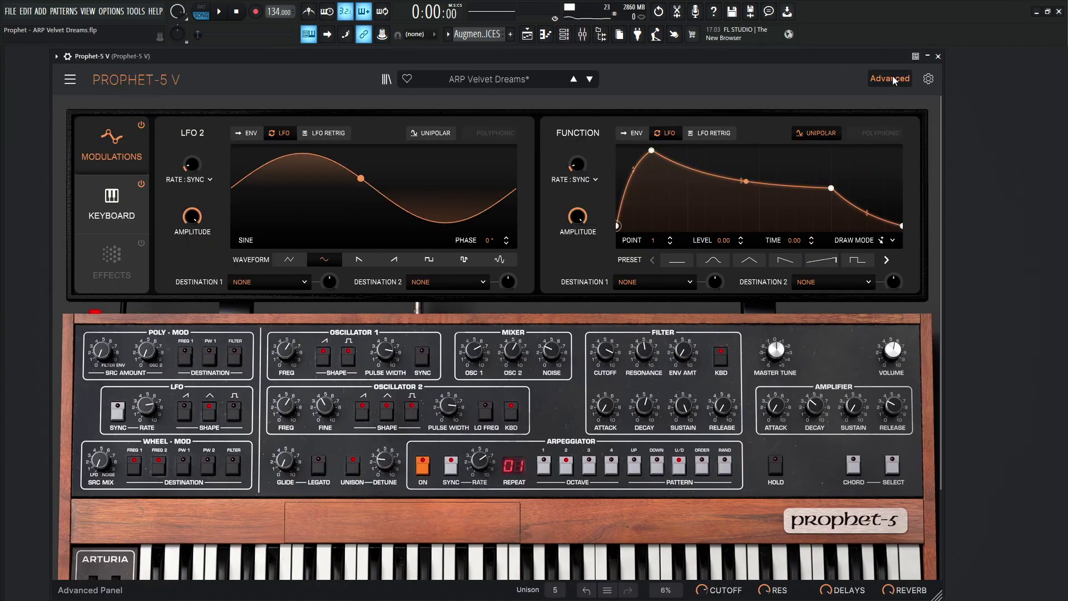
left_click(894, 79)
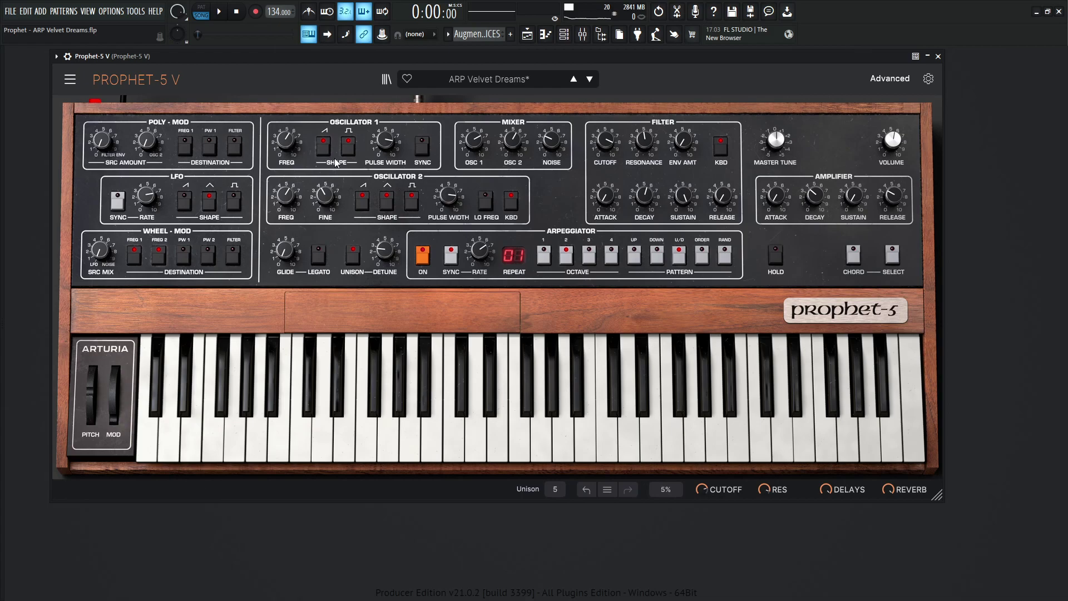
mouse_move(386, 145)
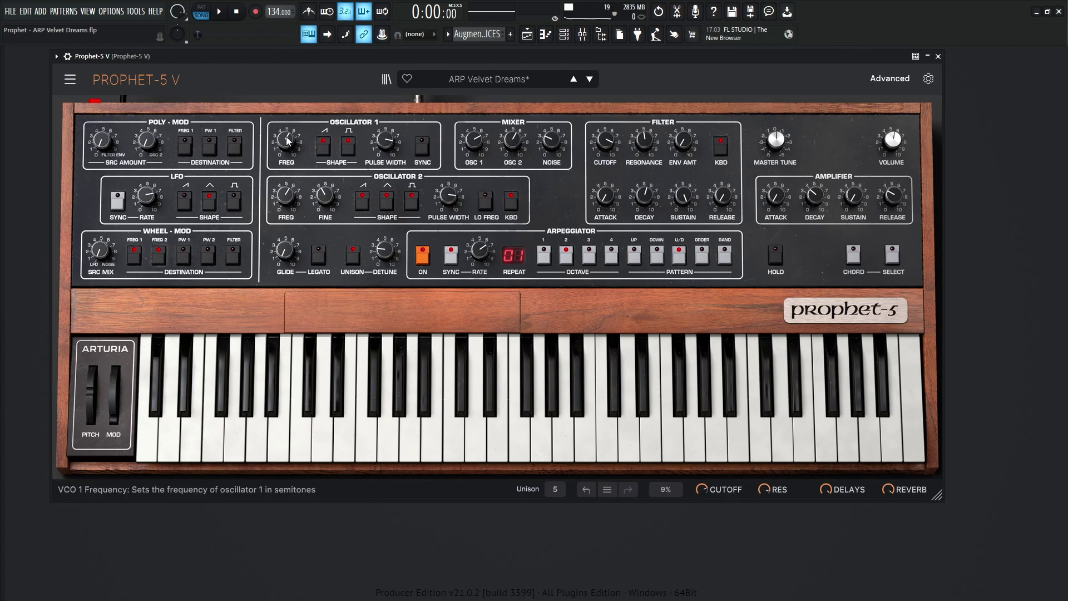
mouse_move(289, 146)
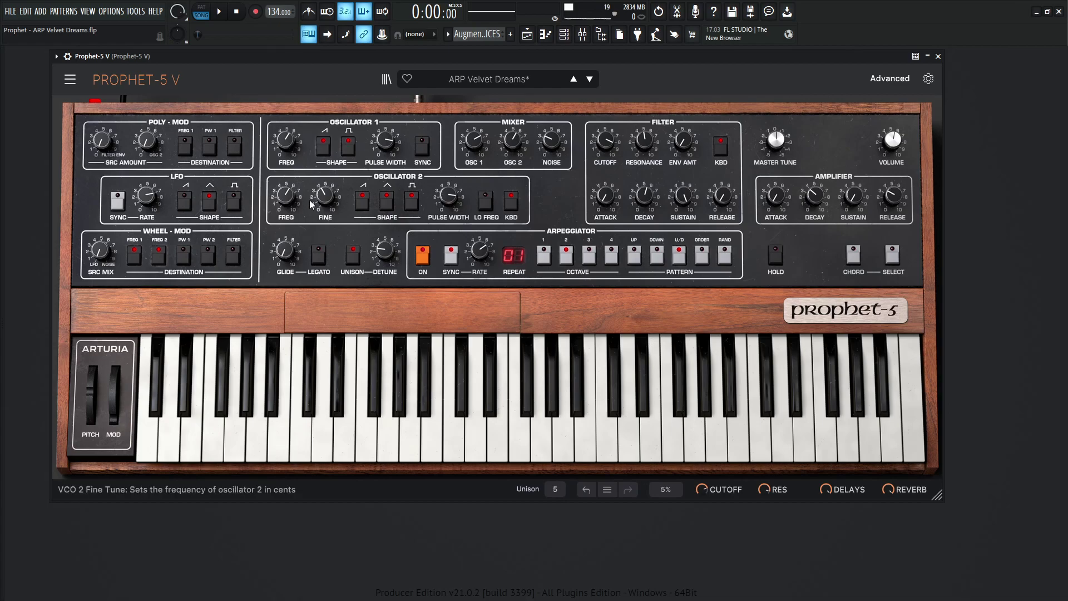
mouse_move(287, 201)
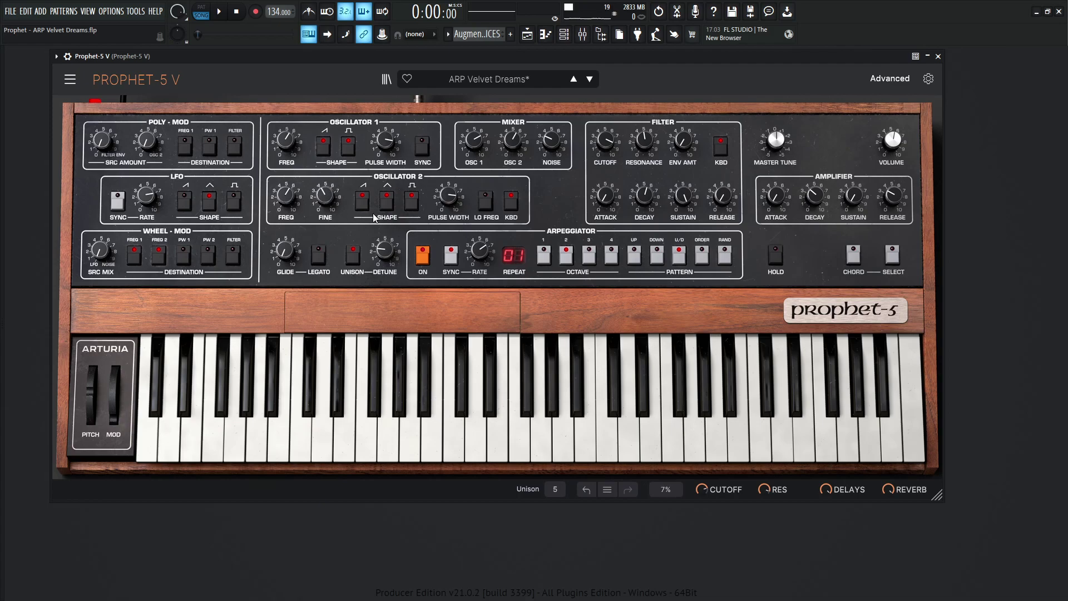
mouse_move(325, 199)
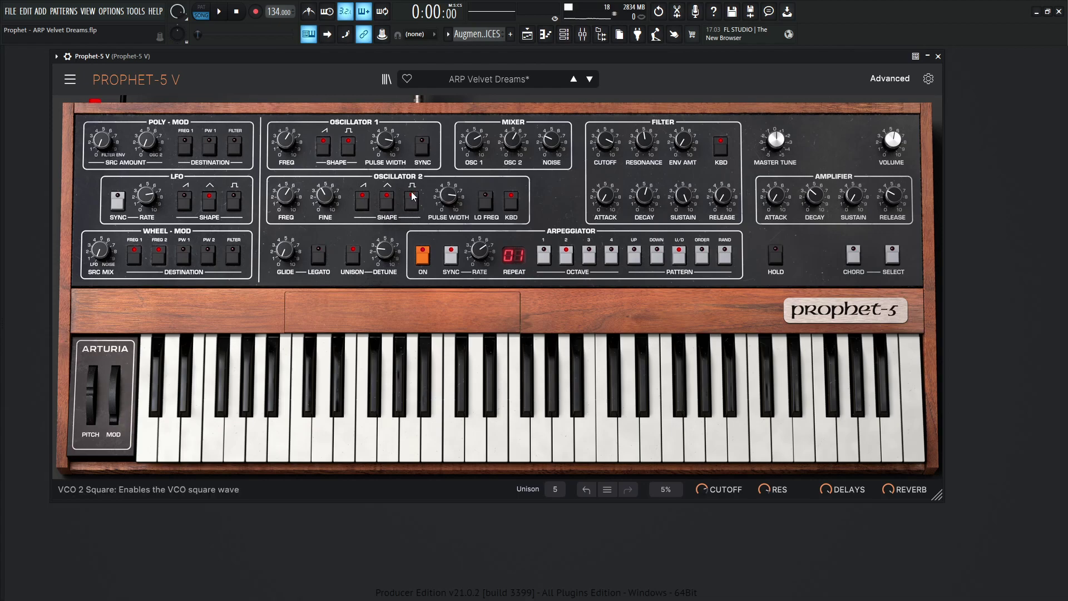
mouse_move(447, 203)
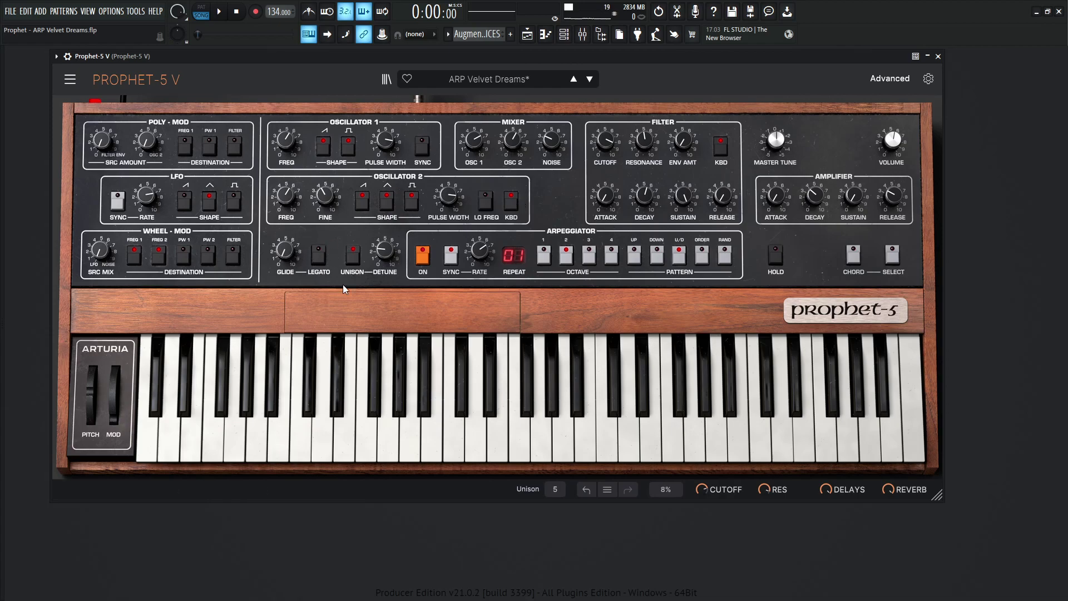
mouse_move(387, 250)
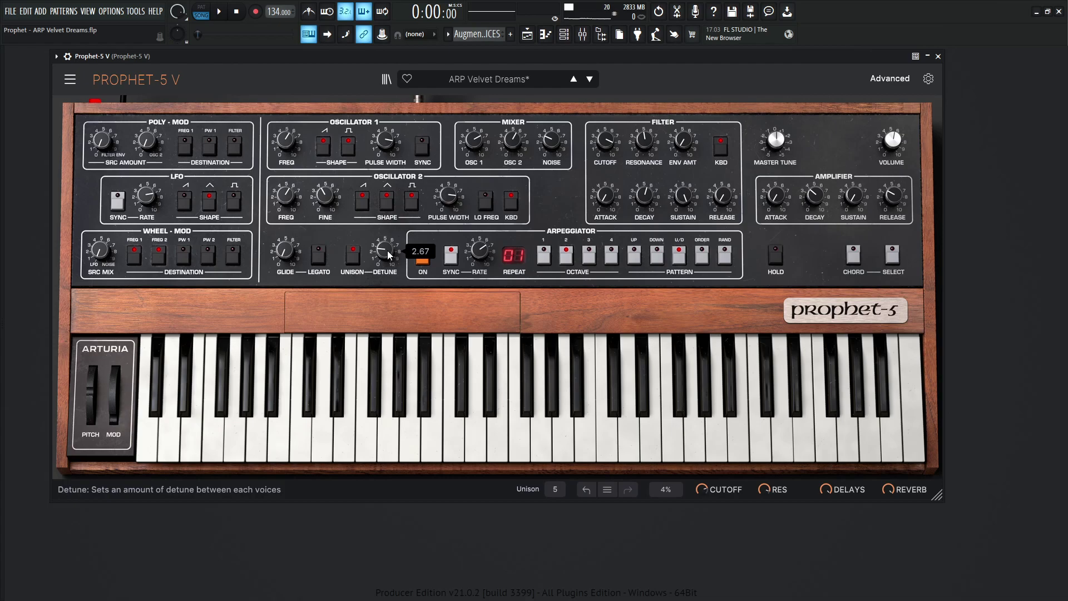
Keep unison at 5 voices and switch the arpeggiator rate type to Sync
left_click(556, 492)
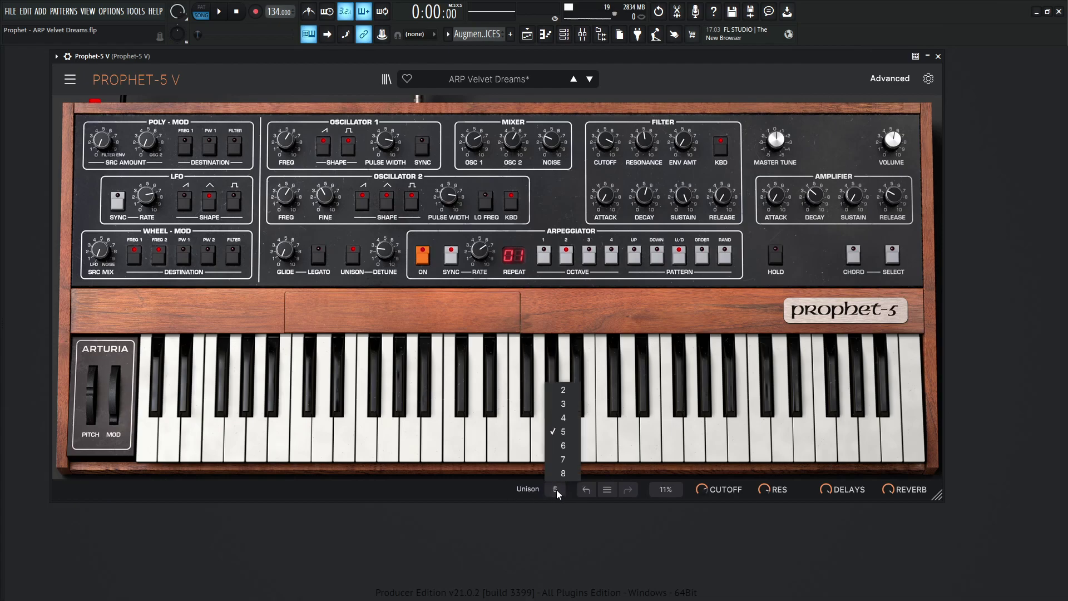
left_click(489, 484)
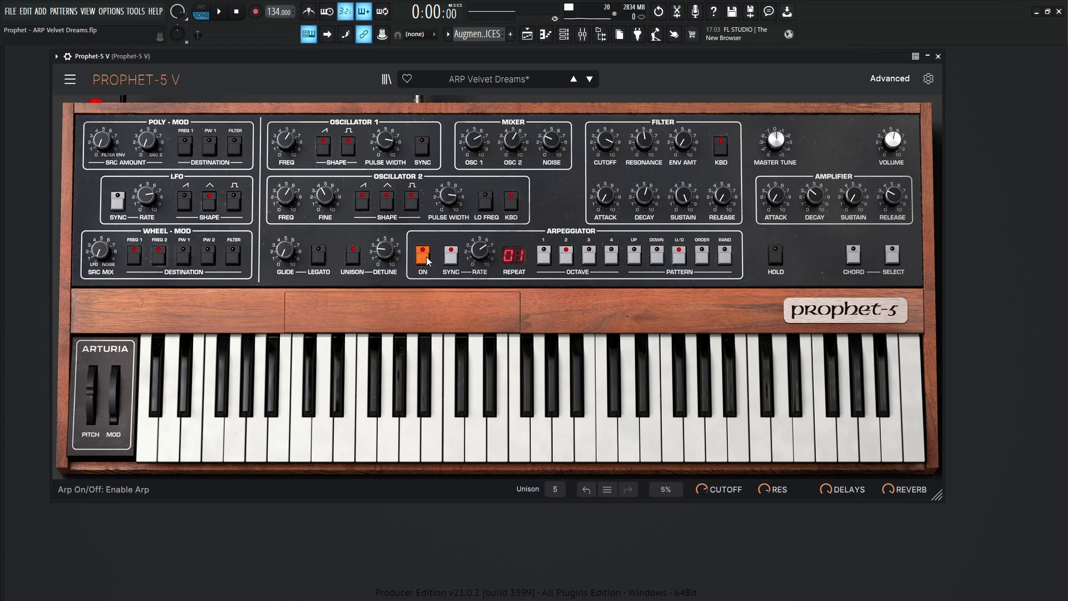
left_click(452, 259)
left_click(437, 304)
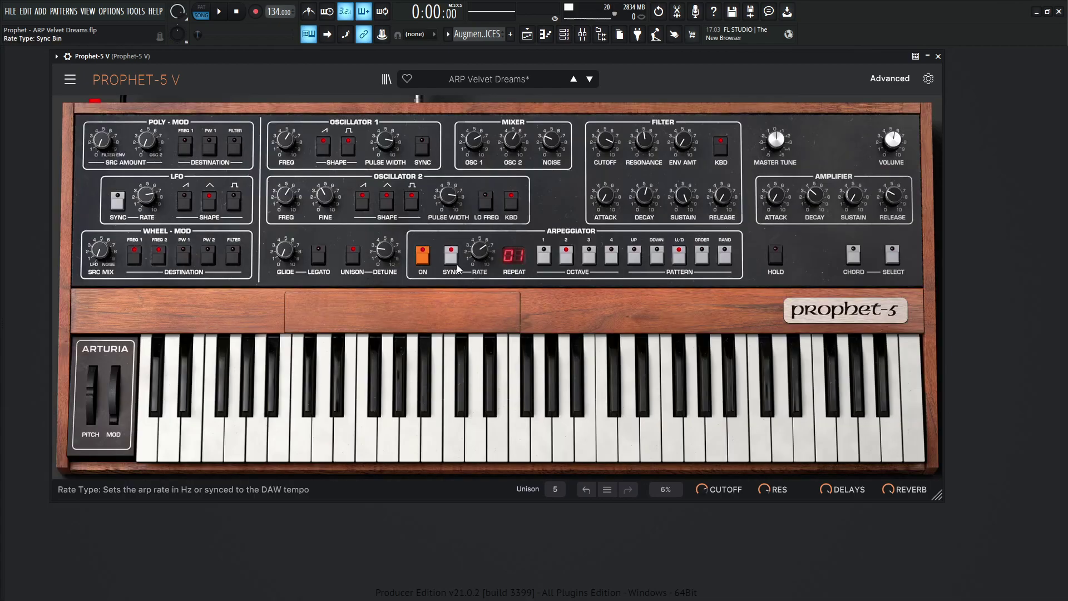
Hold two notes (V and W) to hear the 1/16 tempo-synced arpeggio
mouse_move(477, 250)
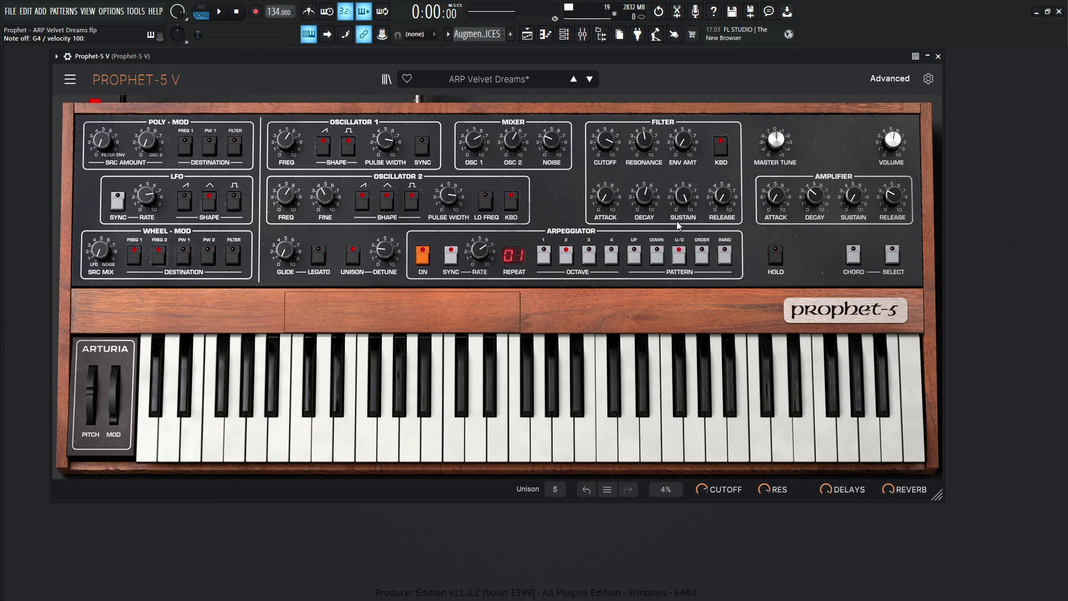
key("v")
key("w")
mouse_move(608, 147)
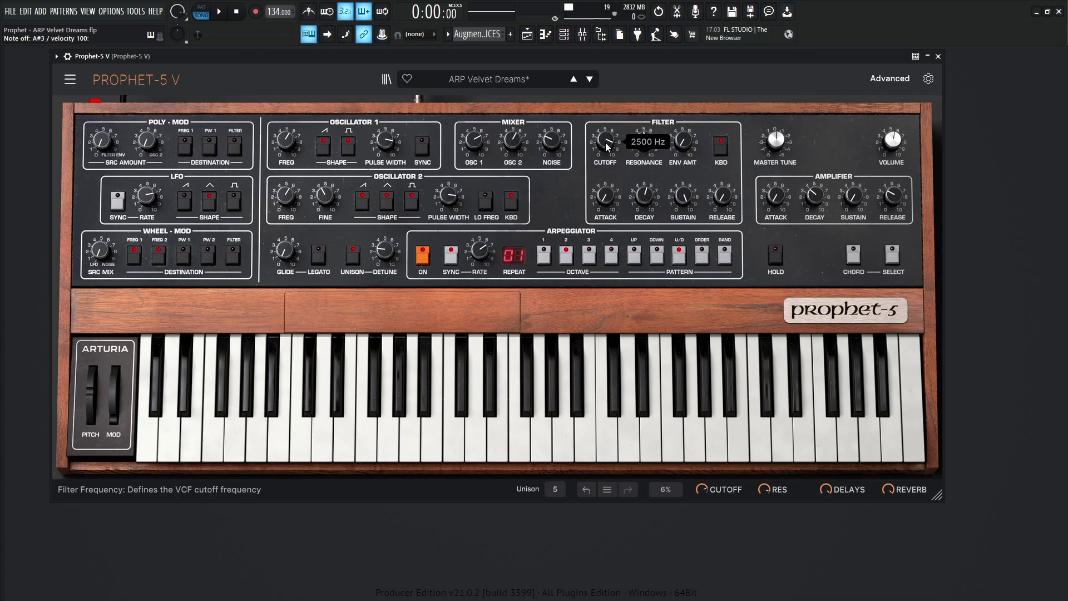
mouse_move(644, 150)
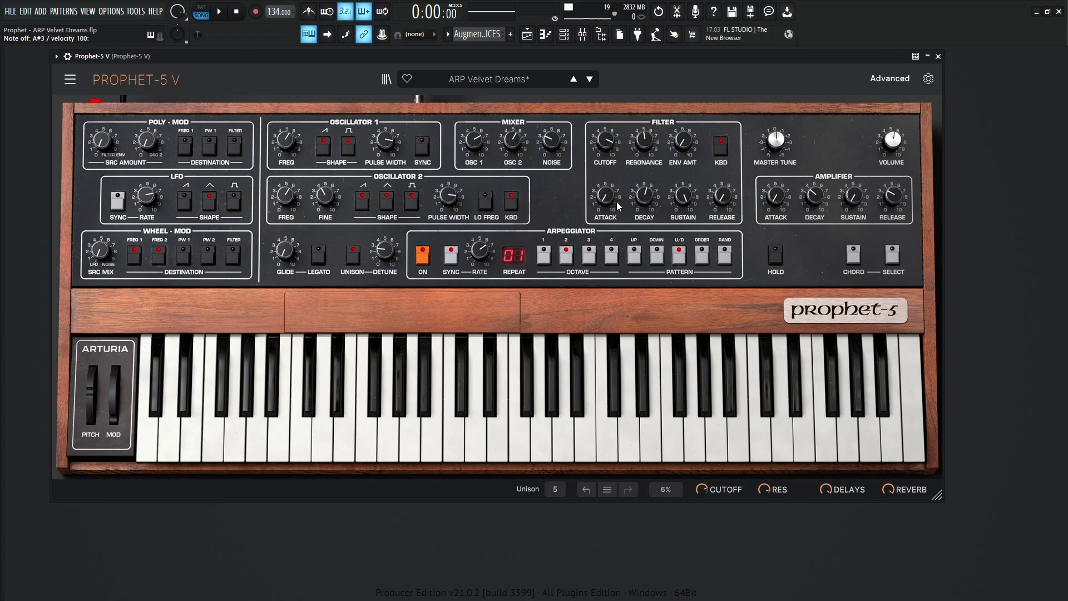
mouse_move(650, 201)
mouse_move(689, 200)
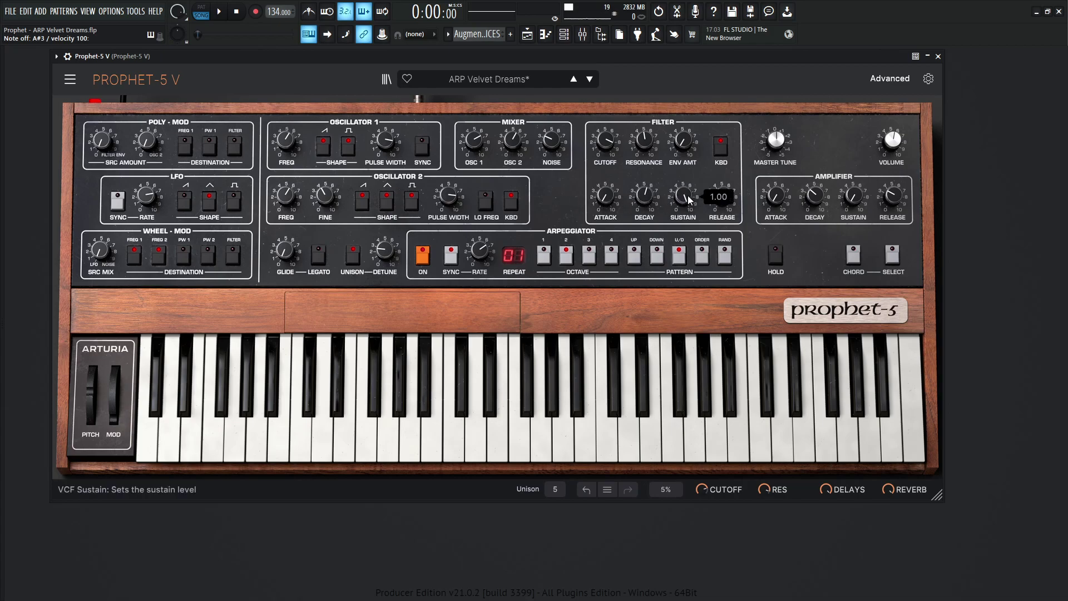
mouse_move(721, 197)
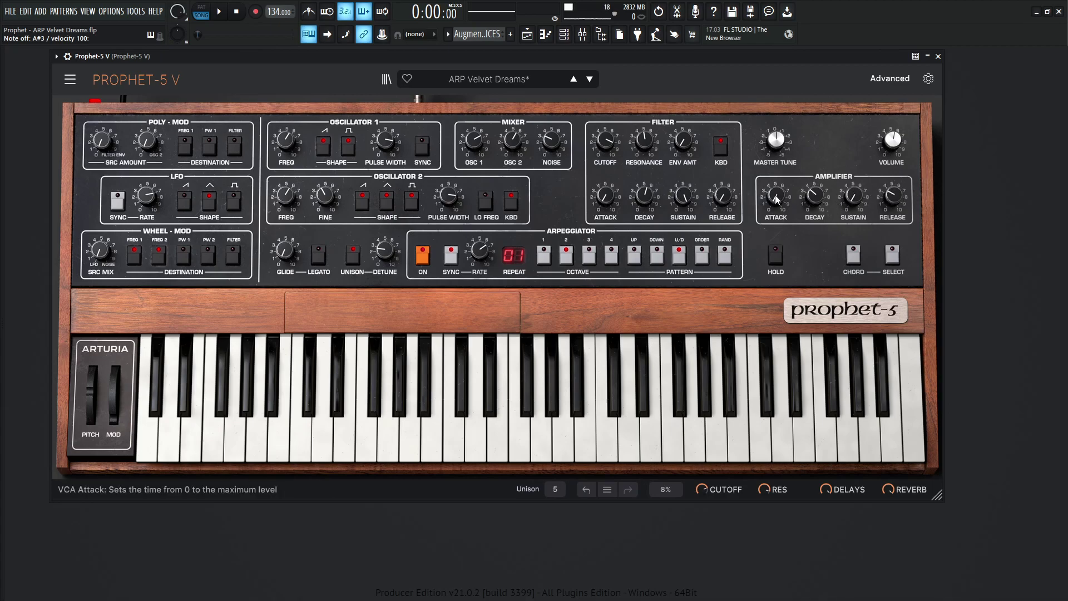
mouse_move(820, 197)
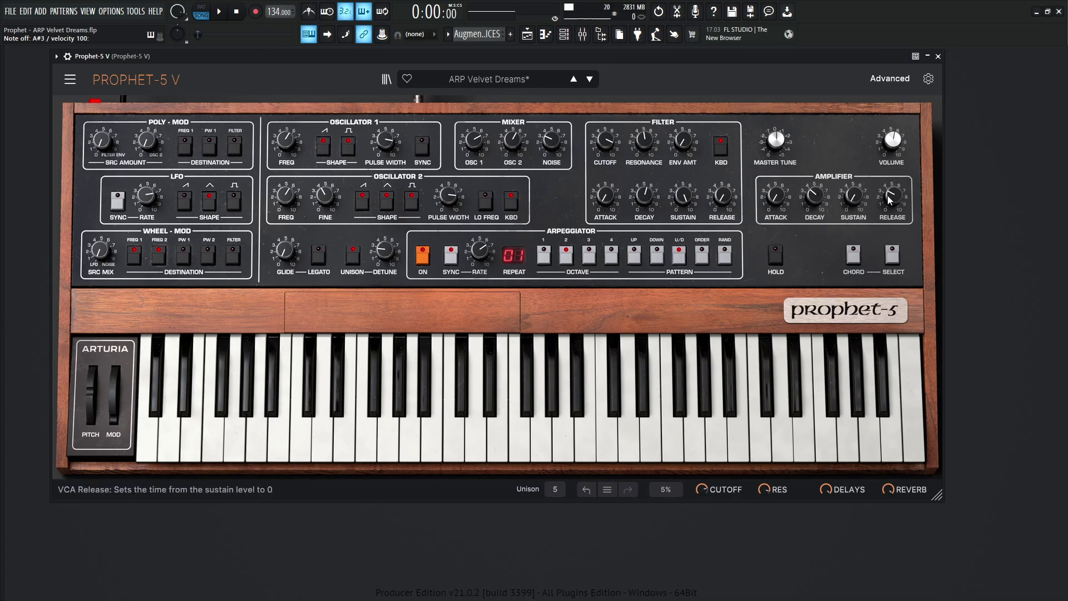
mouse_move(894, 198)
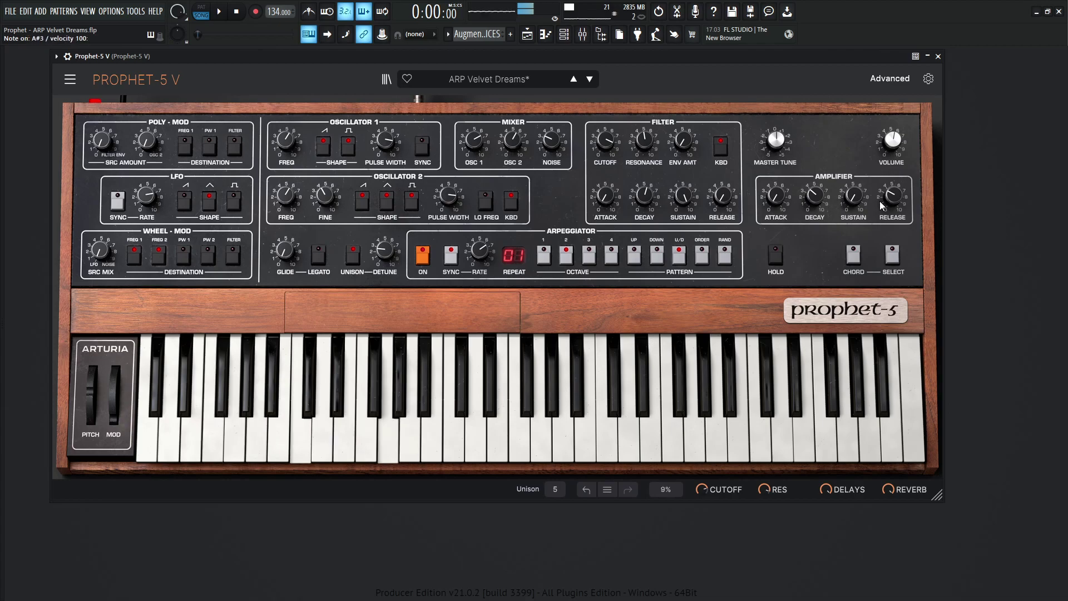
mouse_move(363, 299)
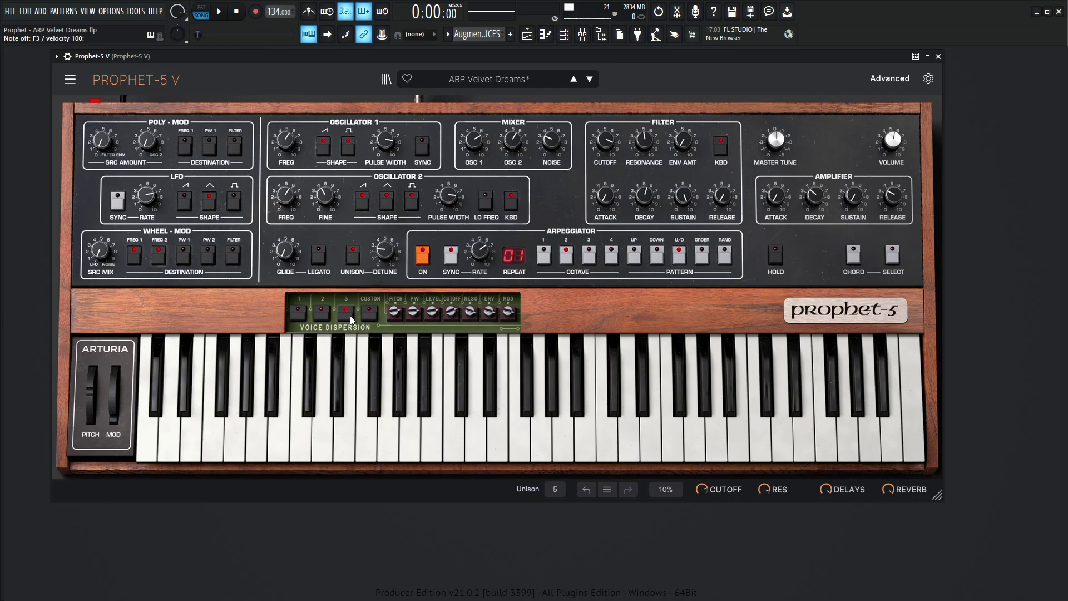
Open the Advanced panel and go through the Keyboard page to the Effects page
left_click(893, 81)
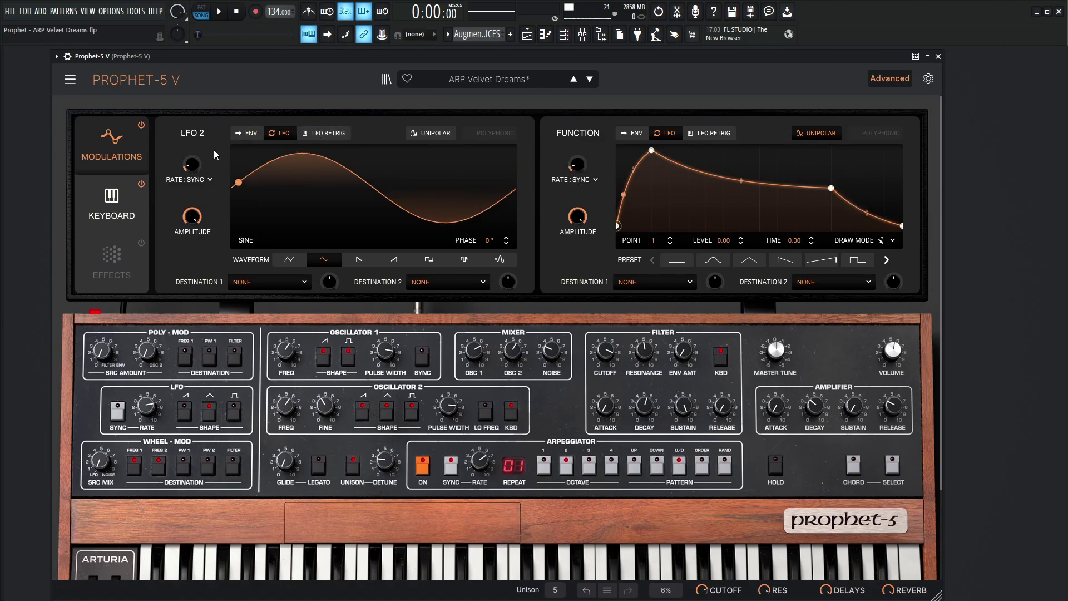
left_click(113, 207)
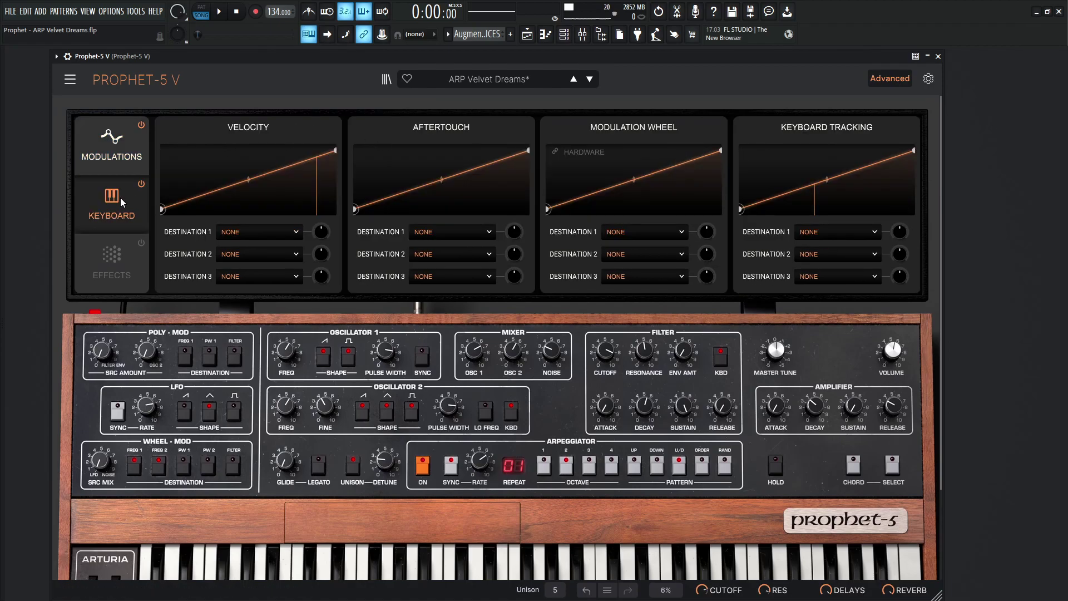
left_click(110, 256)
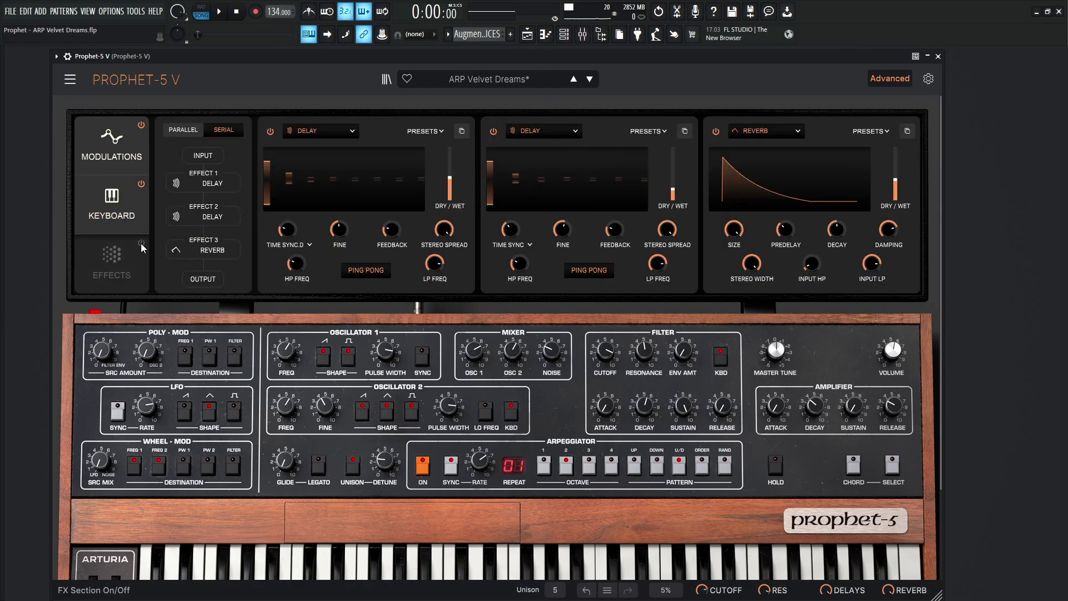
Bypass the Reverb, Delay 2 and Delay 1 effect slots
left_click(716, 132)
left_click(493, 132)
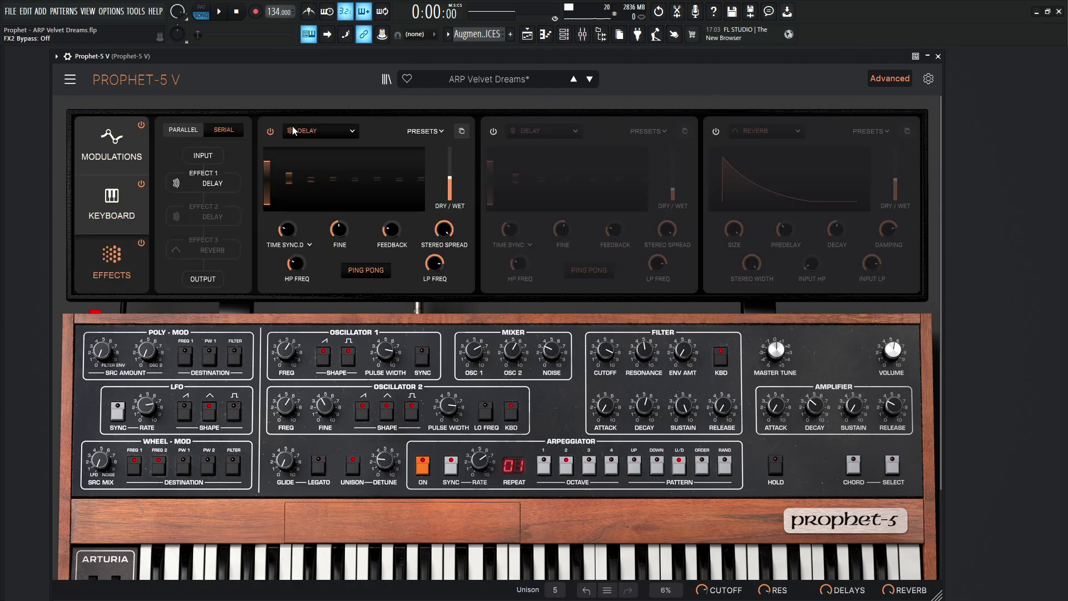
left_click(271, 131)
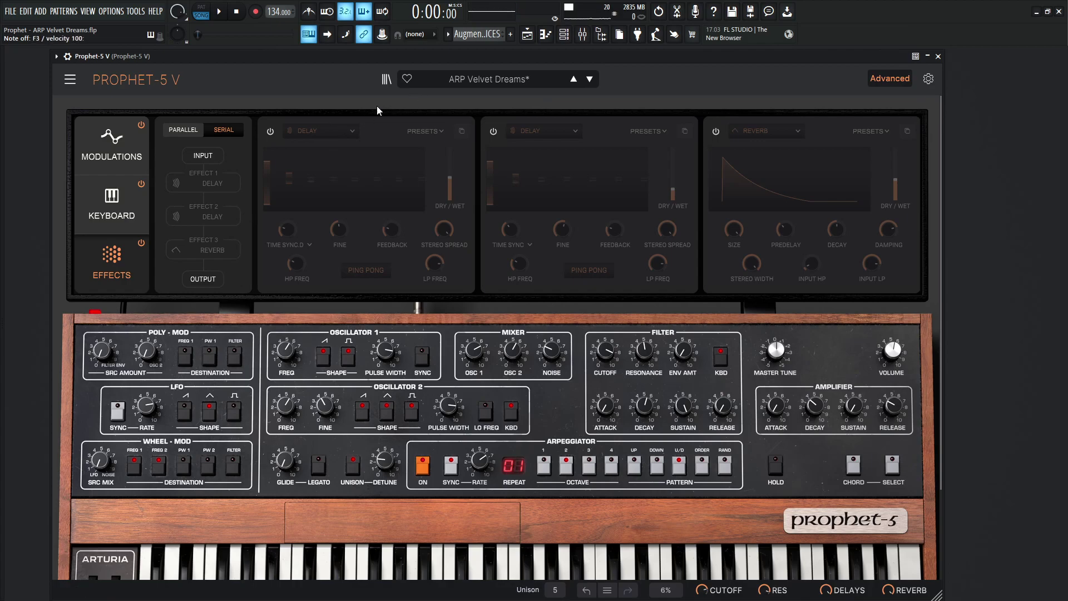
Re-enable Delay 1 and check its values: Stereo Spread 1.00, high-pass 125 Hz, low-pass 7500 Hz
left_click(270, 131)
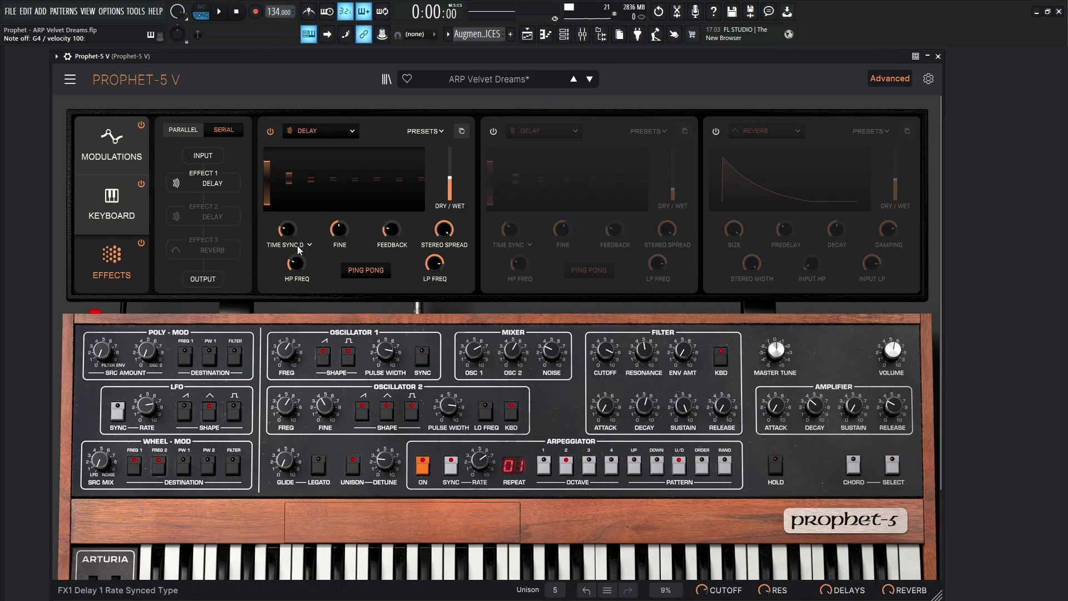
mouse_move(290, 235)
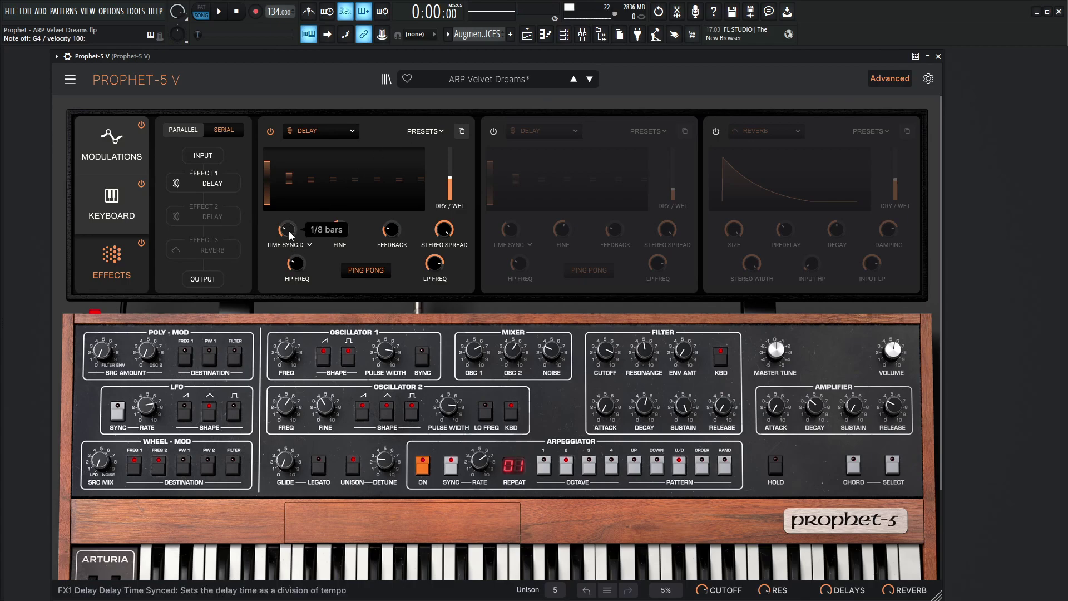
mouse_move(335, 234)
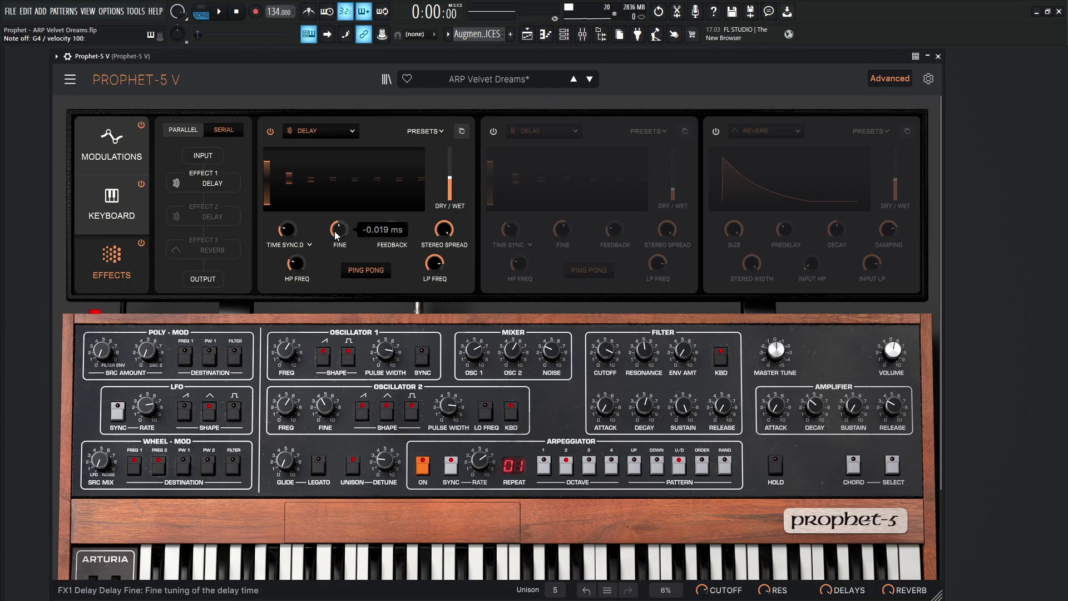
mouse_move(395, 236)
mouse_move(448, 233)
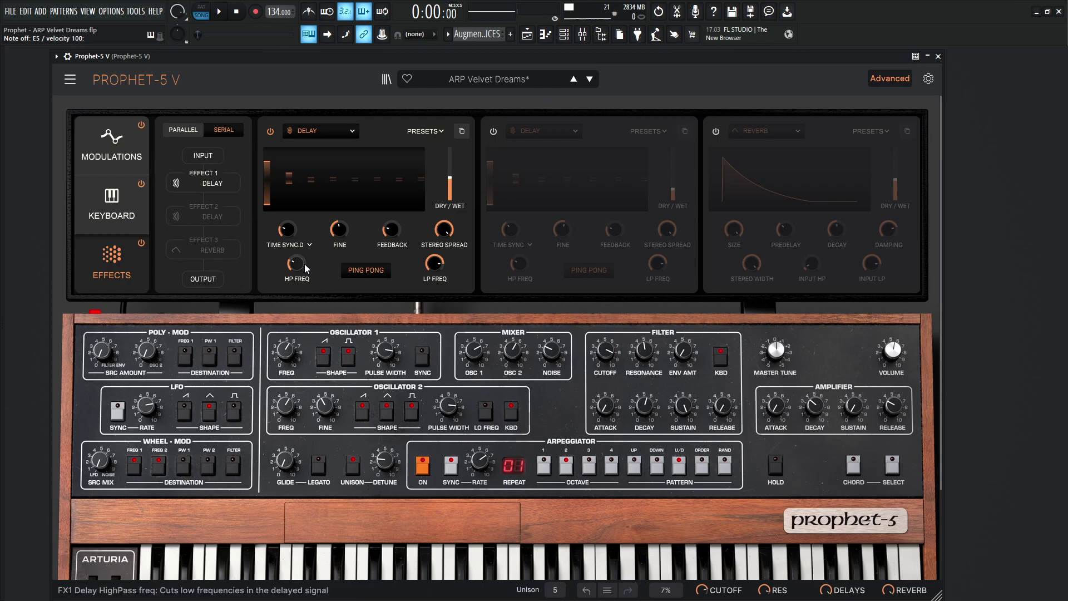
mouse_move(296, 266)
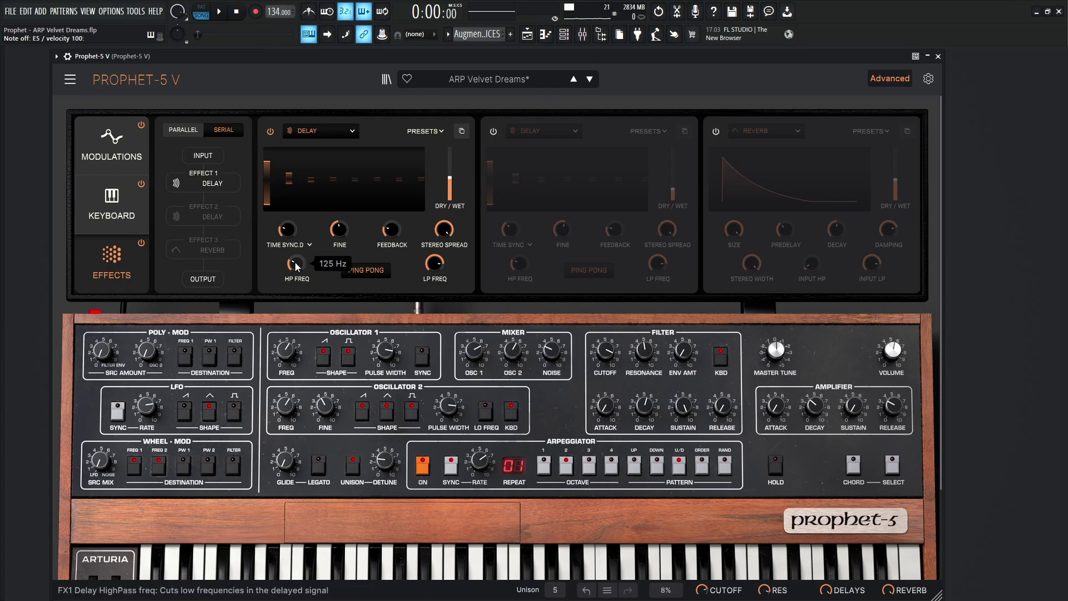
mouse_move(440, 270)
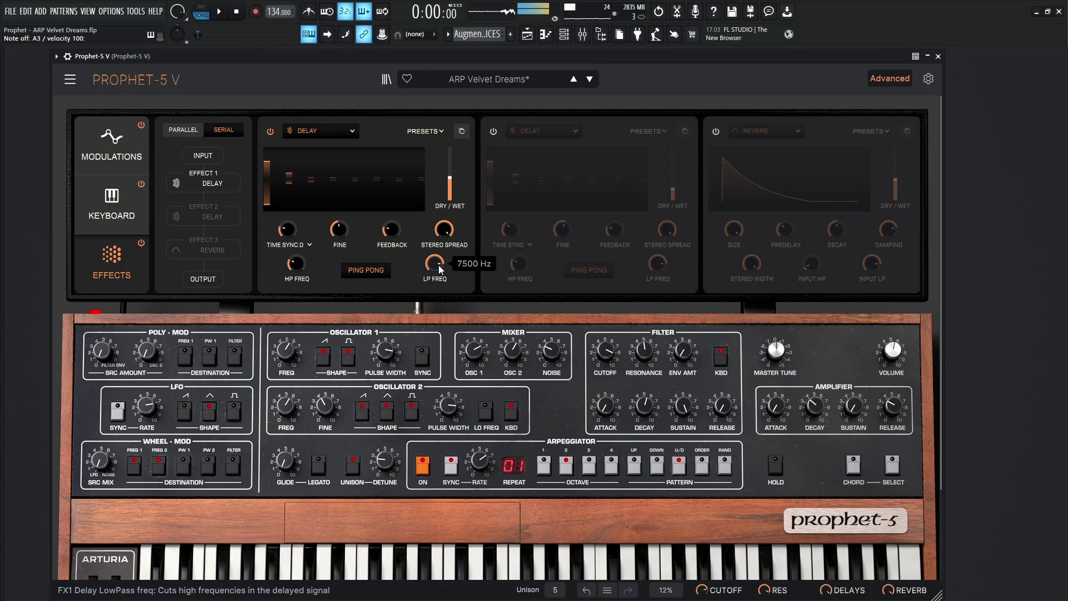
Re-enable Delay 2, set its time type to Sync, and check its knob values
left_click(495, 132)
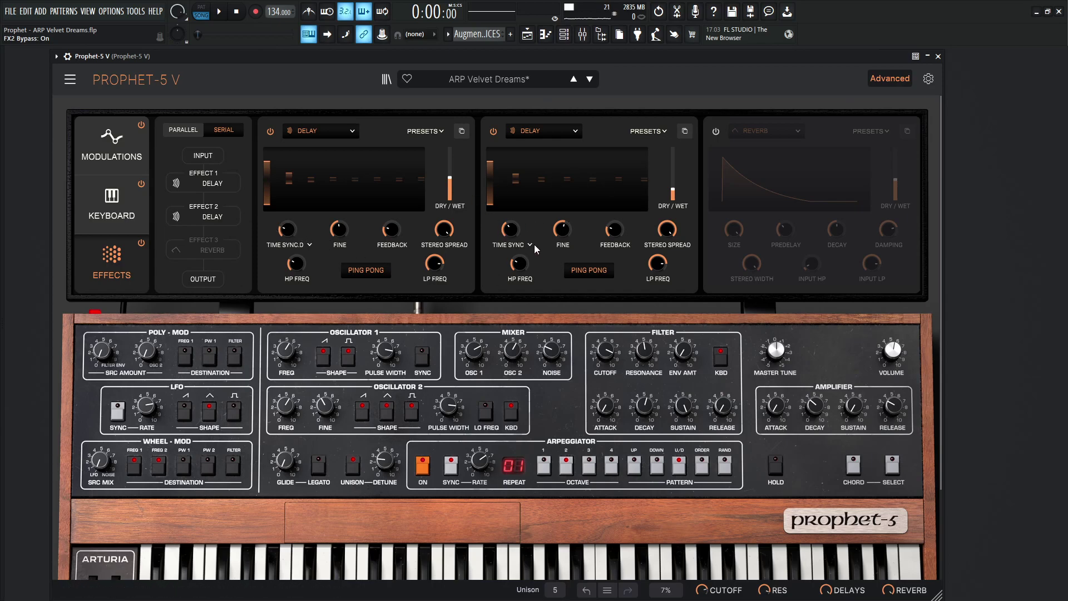
mouse_move(511, 238)
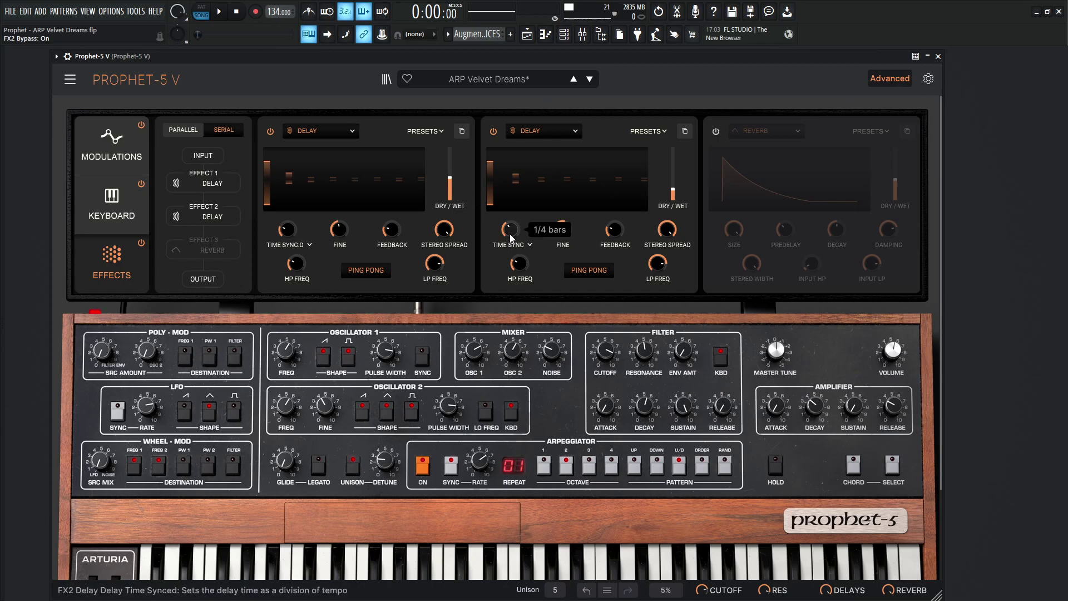
left_click(512, 245)
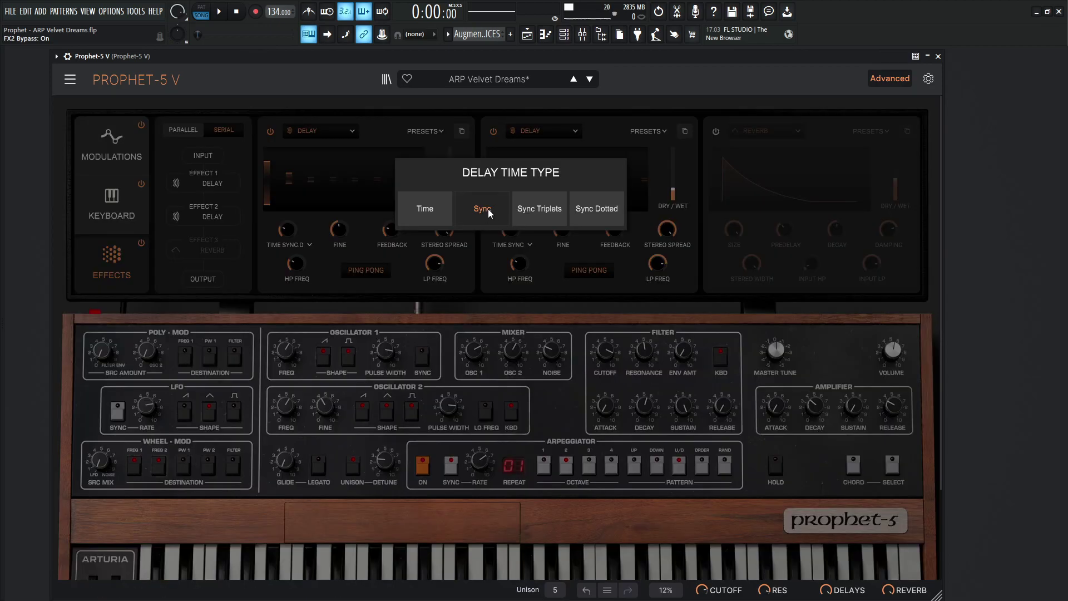
left_click(489, 213)
left_click(510, 245)
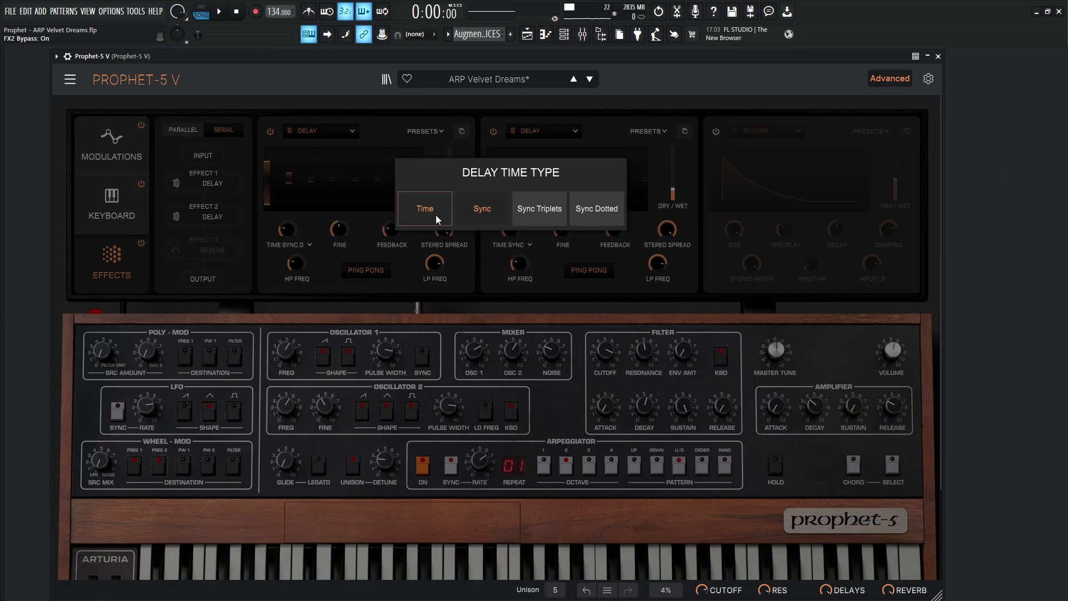
left_click(559, 281)
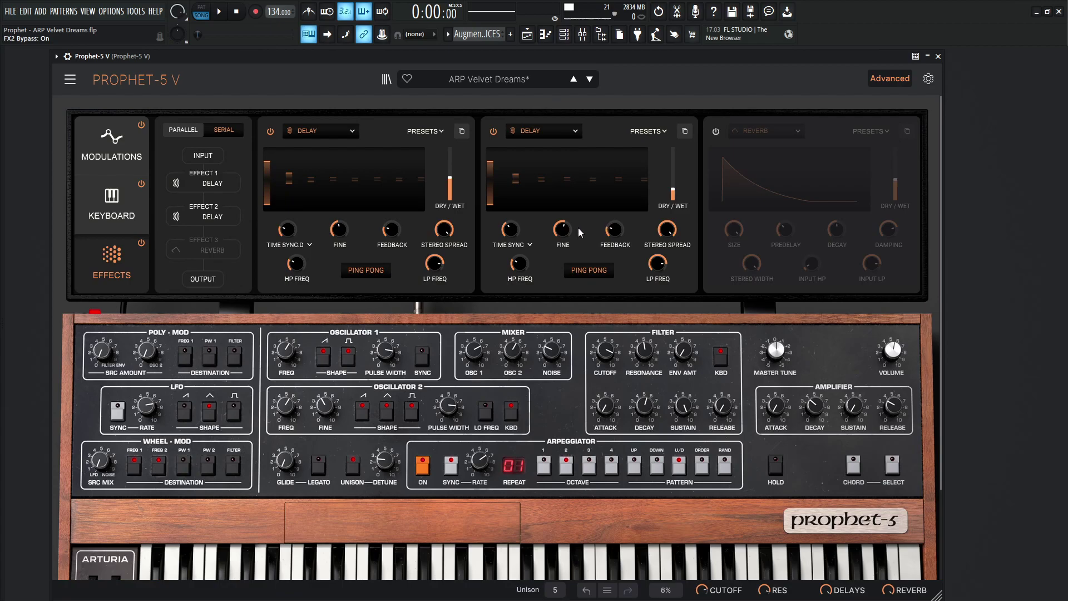
mouse_move(568, 234)
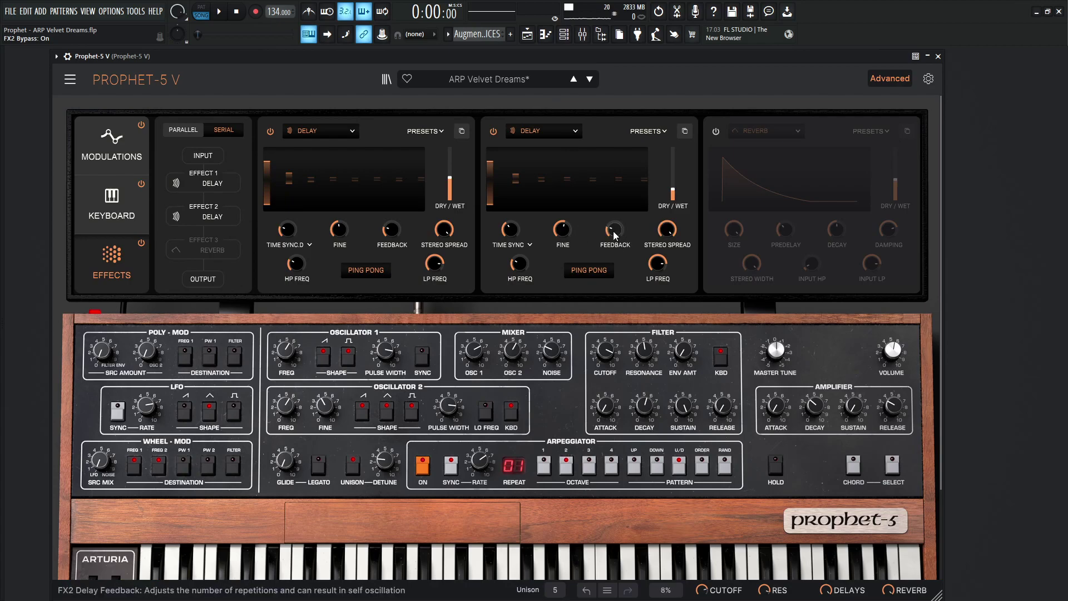
mouse_move(616, 238)
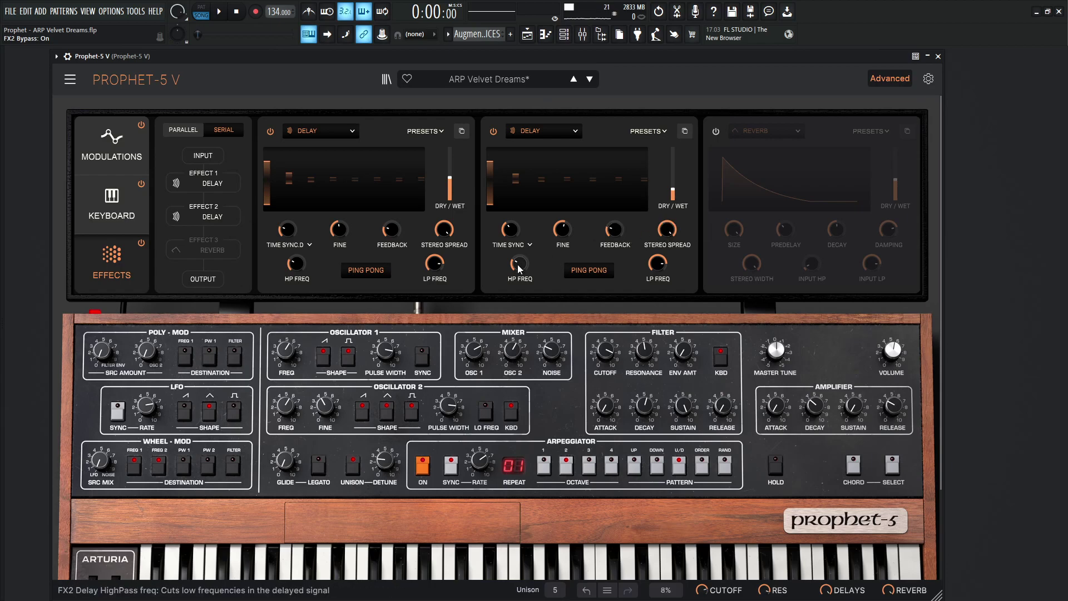
mouse_move(520, 268)
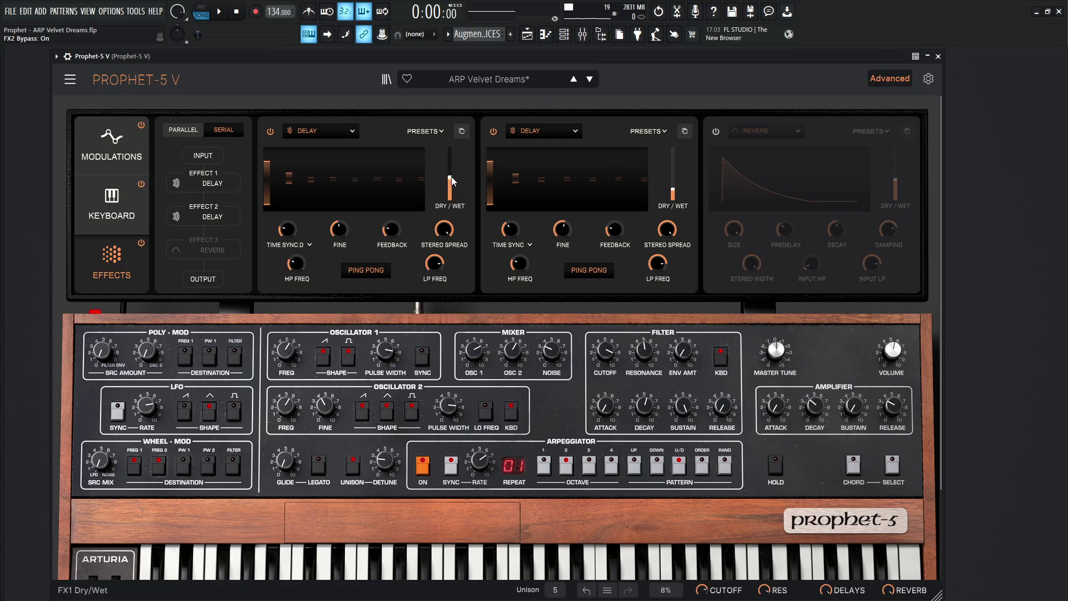
mouse_move(449, 181)
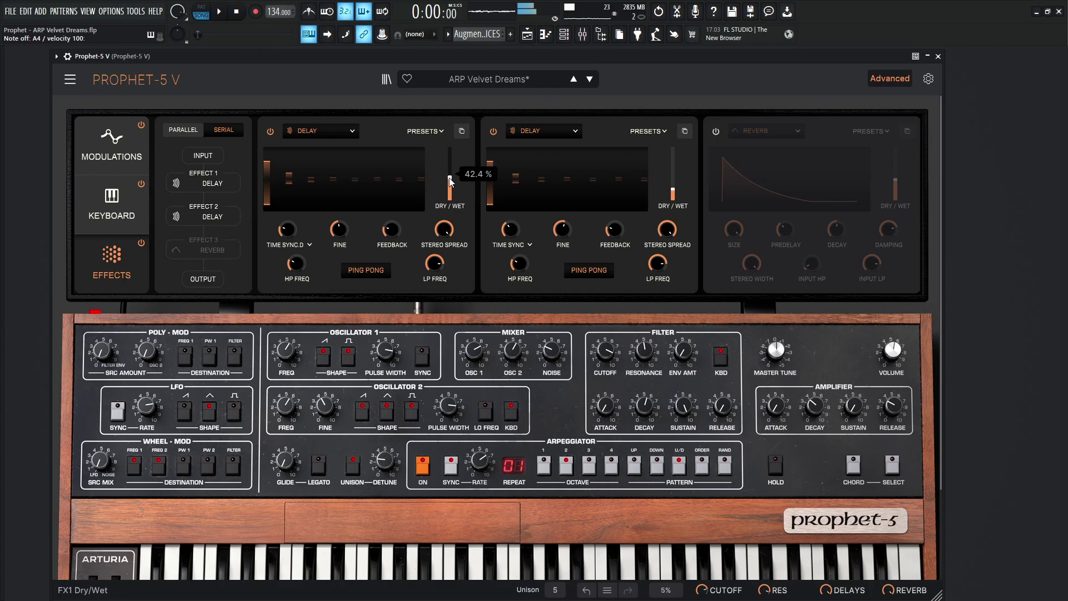
mouse_move(674, 189)
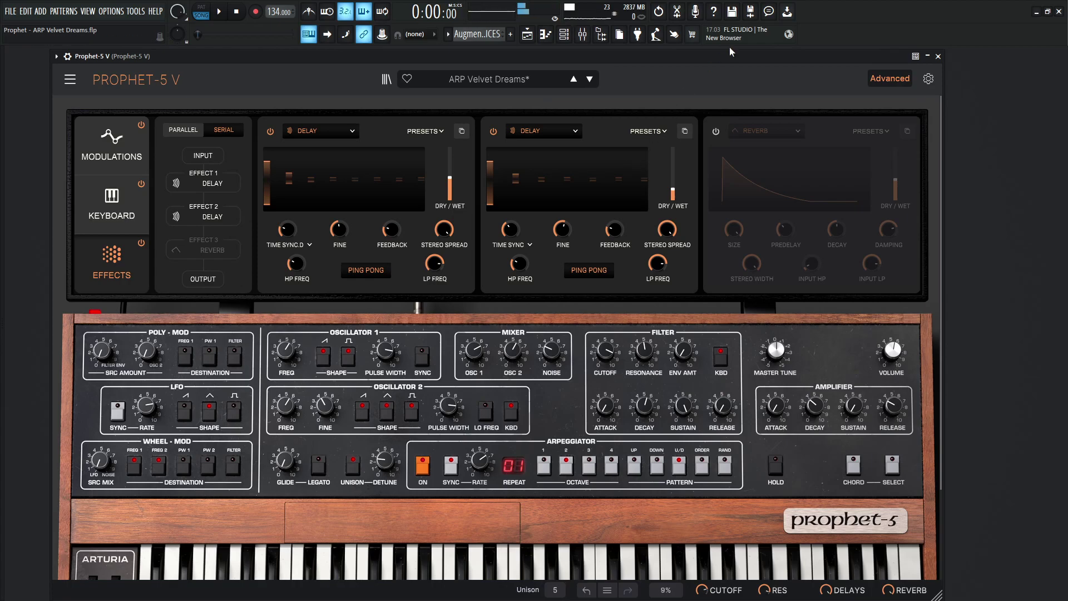
Switch on the Reverb and read its knobs: dry/wet 38.4 %, Predelay 0.020 s
left_click(716, 131)
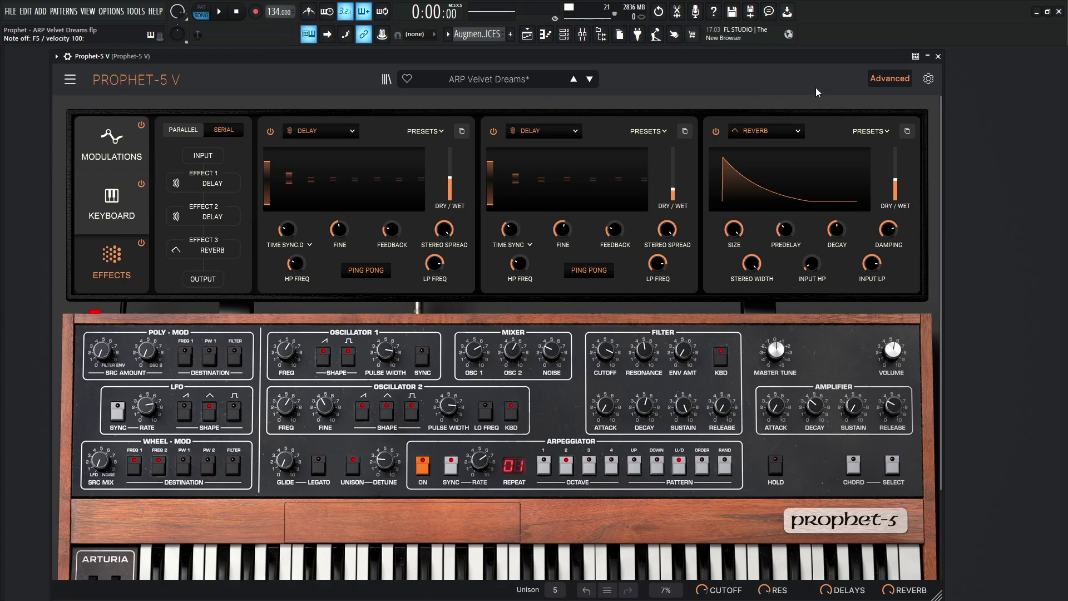
mouse_move(735, 234)
mouse_move(785, 232)
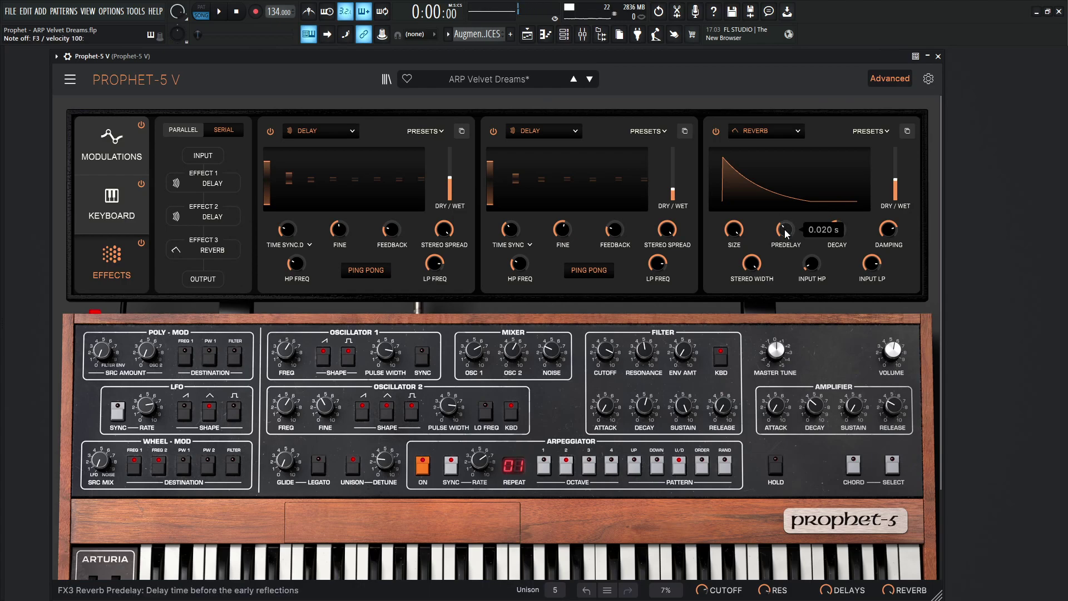
mouse_move(839, 236)
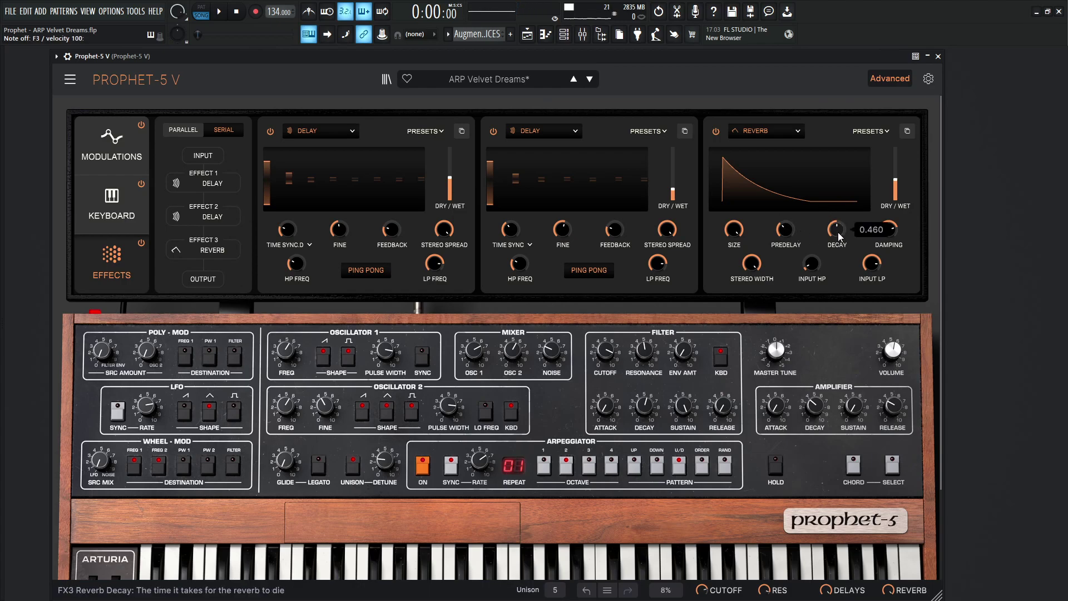
mouse_move(889, 232)
mouse_move(748, 263)
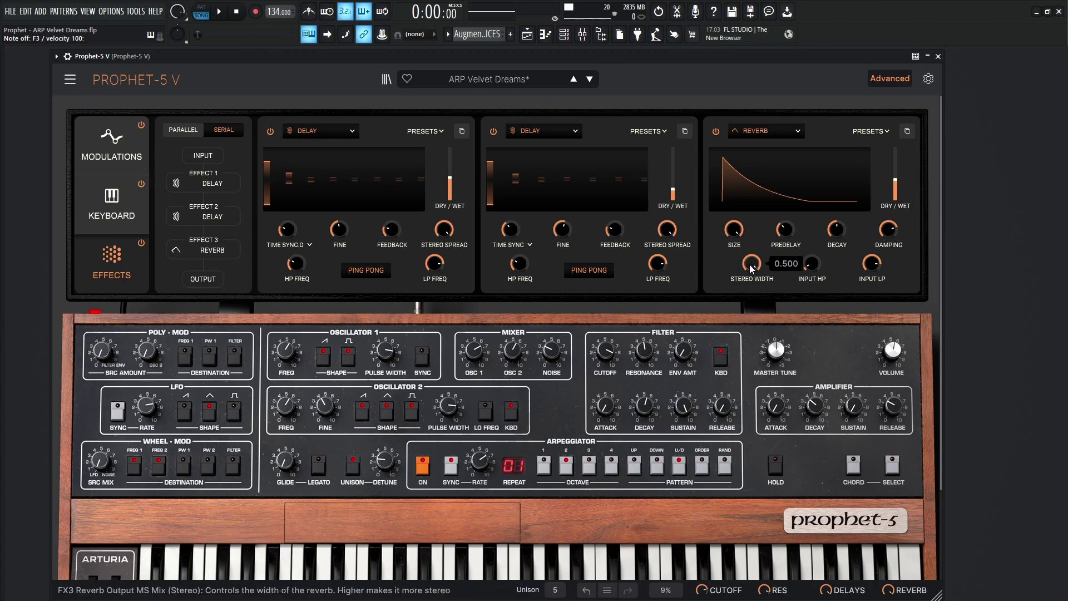
mouse_move(814, 263)
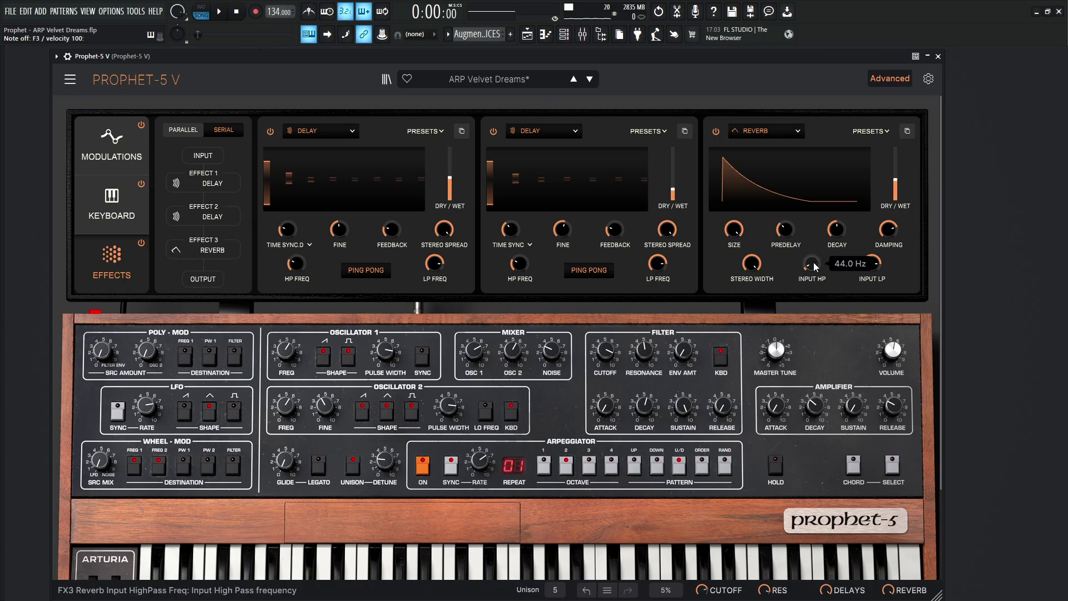
mouse_move(877, 265)
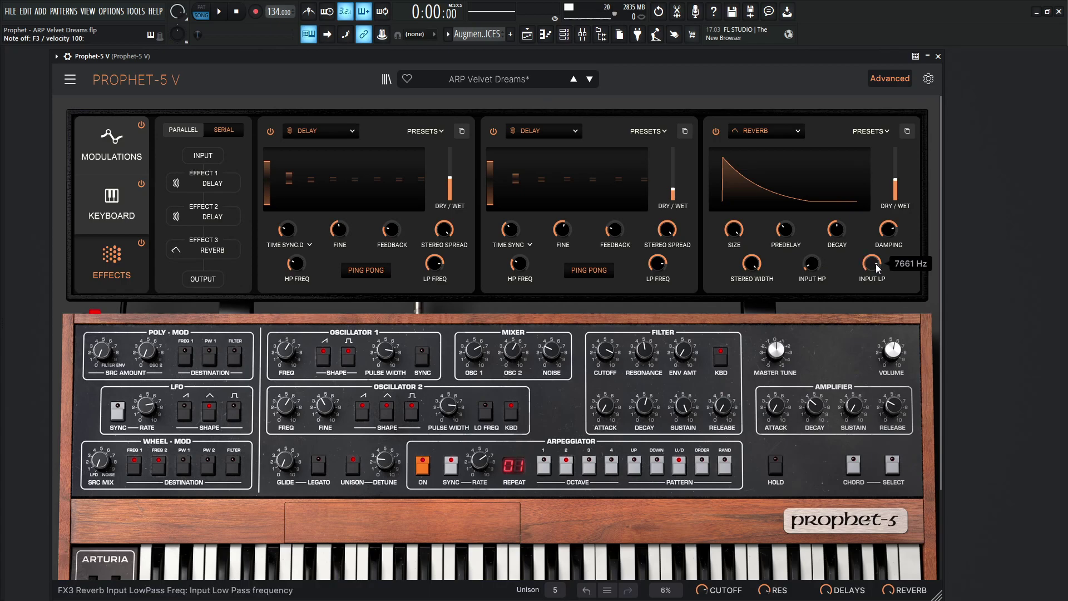
mouse_move(894, 180)
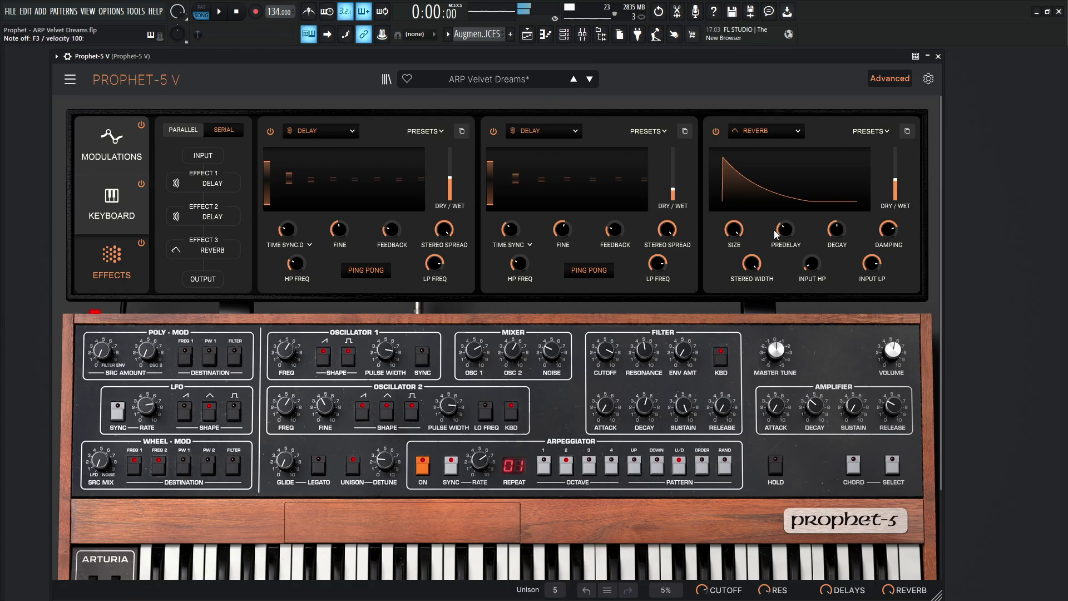
Move the window left, show the Macros page, and turn the CUTOFF macro to 0.556
left_click(928, 79)
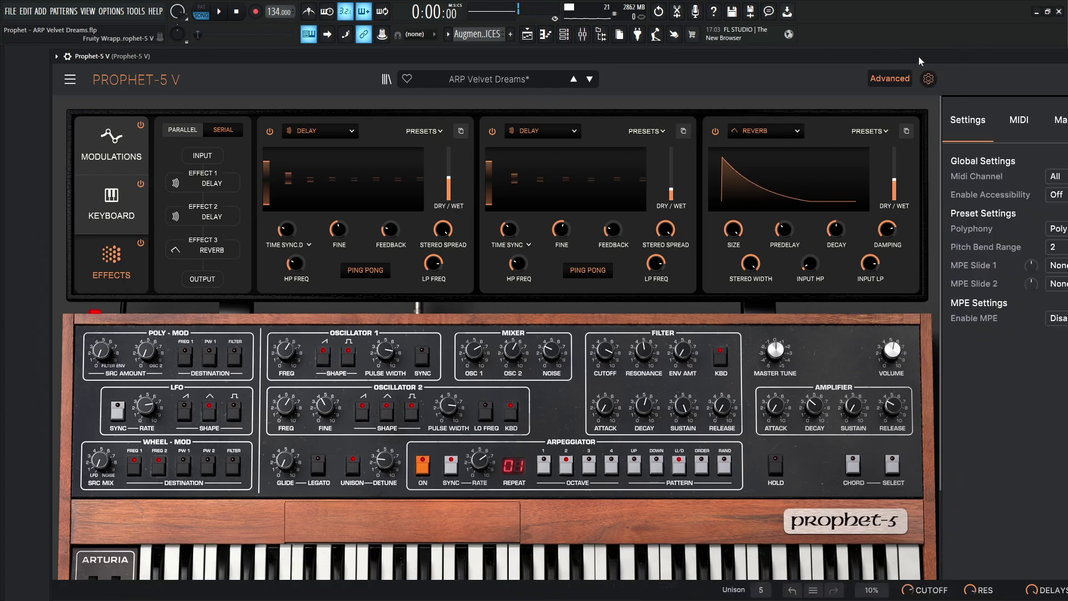
left_click_drag(919, 56, 767, 49)
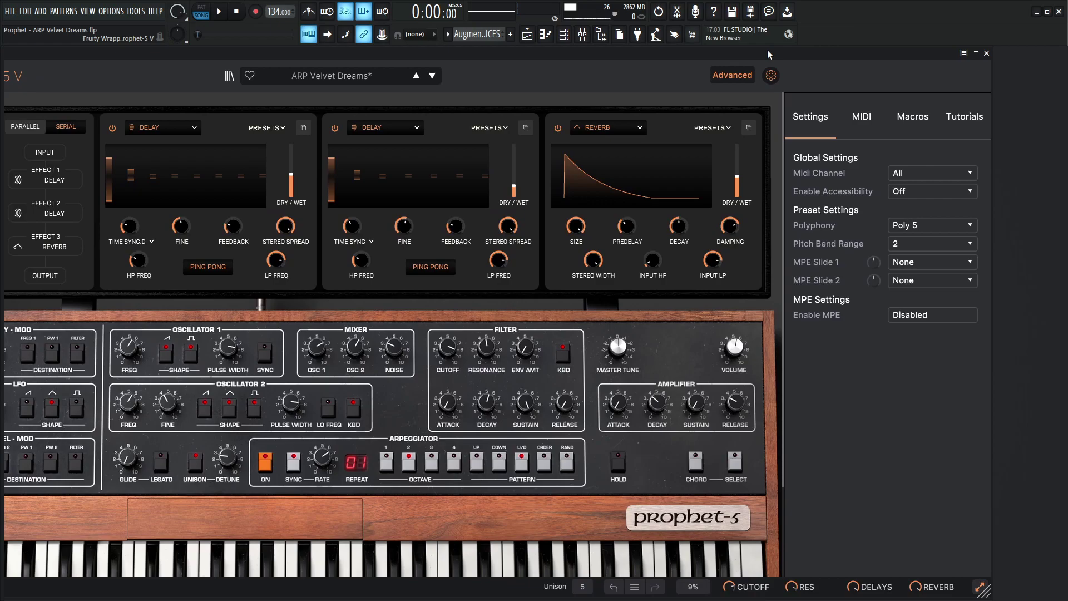
left_click(924, 116)
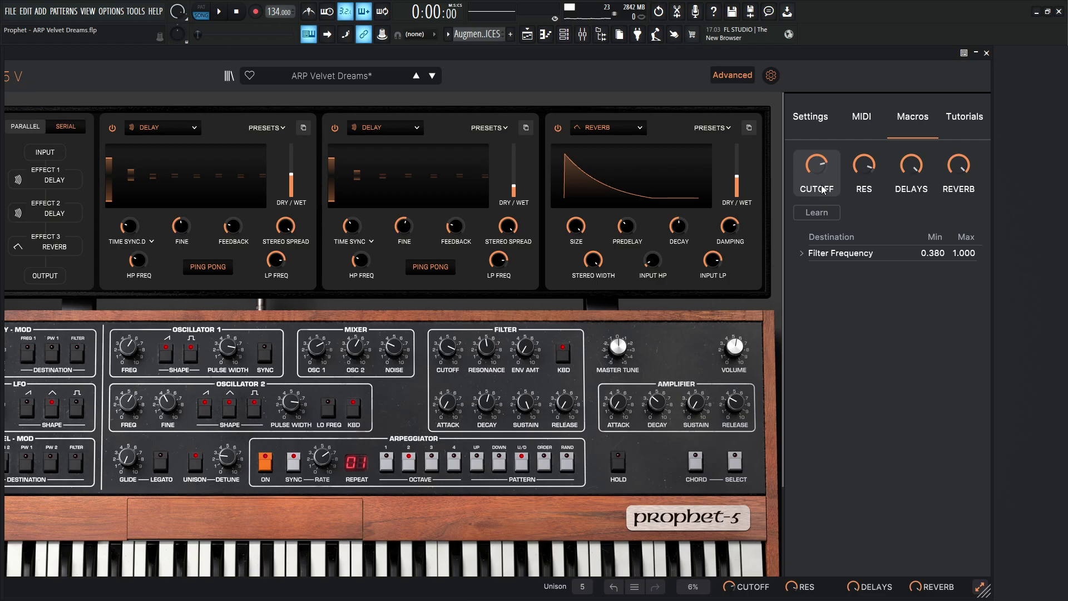
left_click_drag(822, 190, 823, 211)
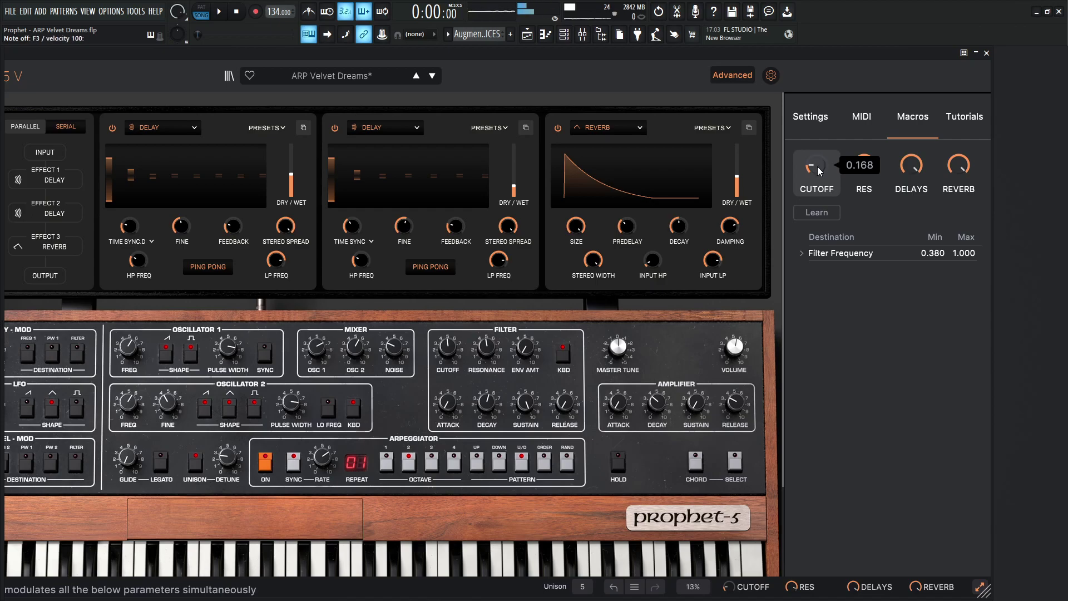
left_click_drag(817, 166, 817, 100)
Set the CUTOFF macro to 0.556, then lower the RES macro (Filter Resonance 0.000–0.812) to about 0.1
left_click_drag(818, 166, 862, 158)
mouse_move(866, 171)
left_click(864, 167)
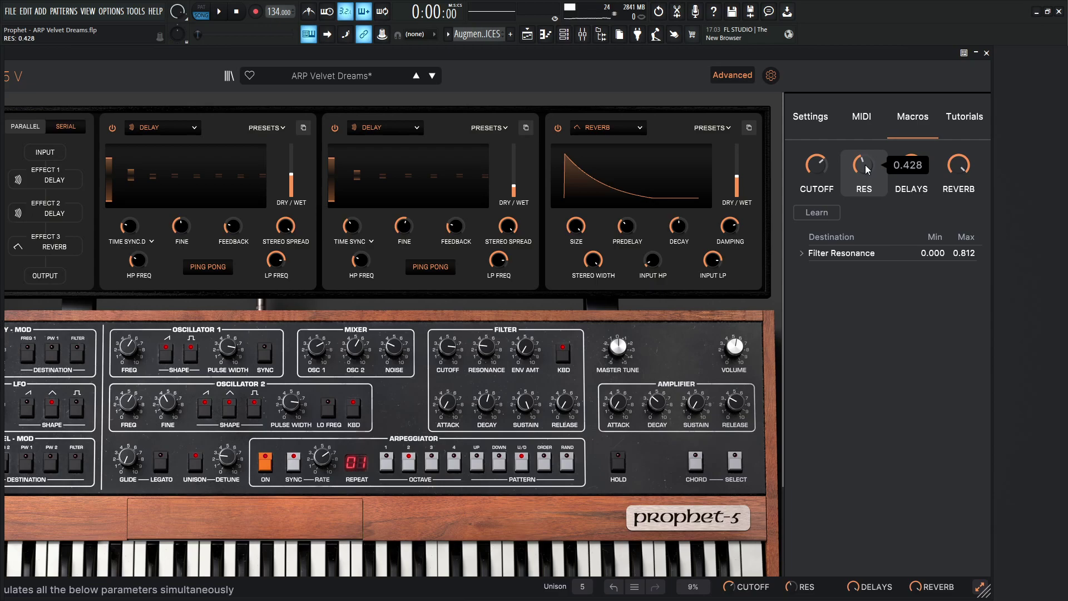
left_click_drag(866, 164, 817, 168)
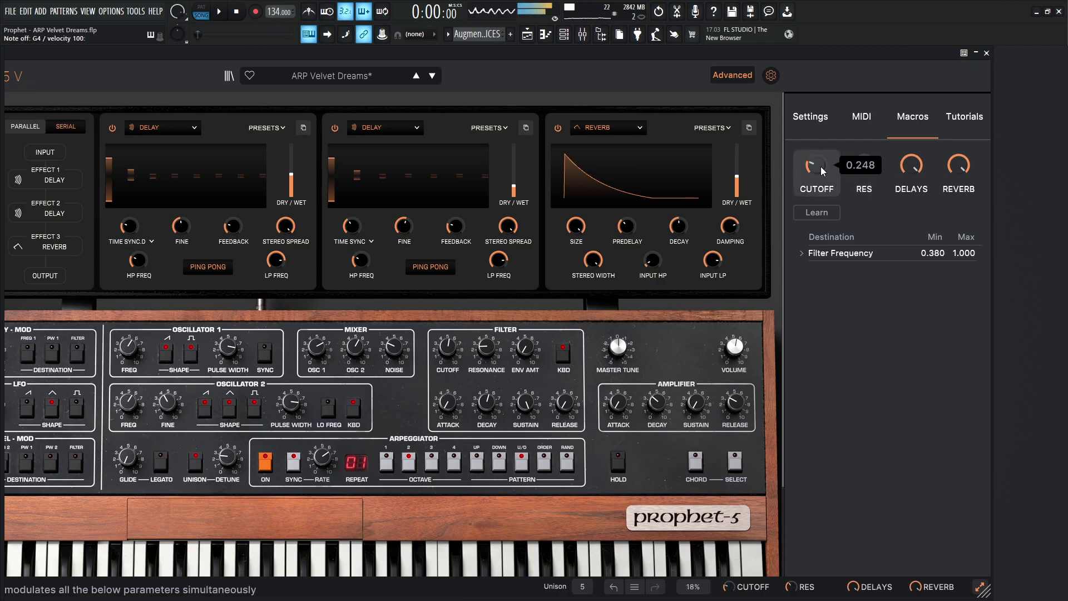
left_click(868, 169)
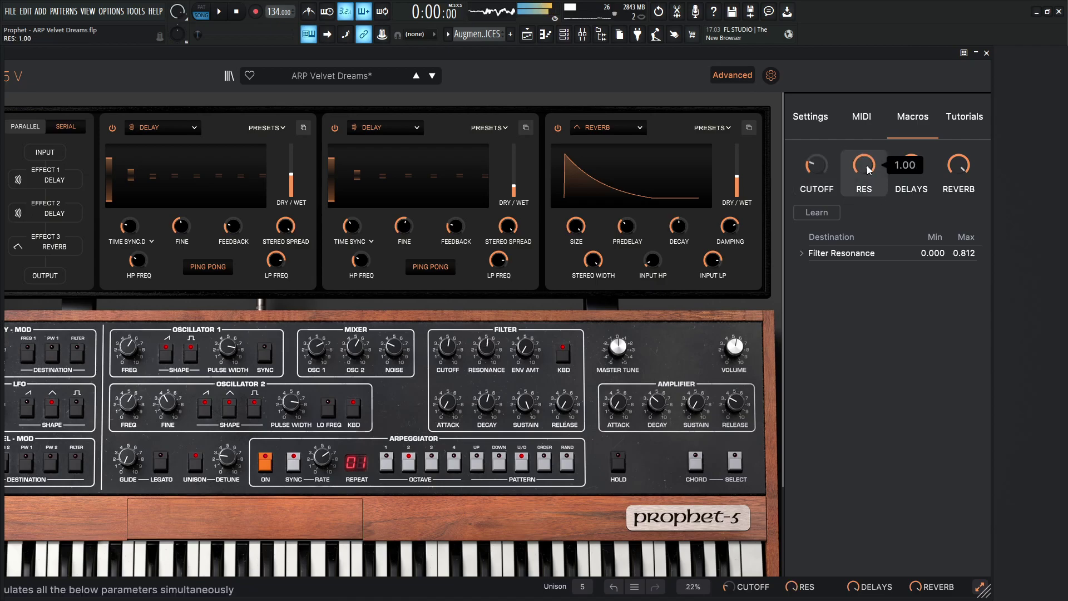
mouse_move(870, 170)
left_mouse_down()
mouse_move(870, 245)
mouse_move(867, 165)
left_mouse_up()
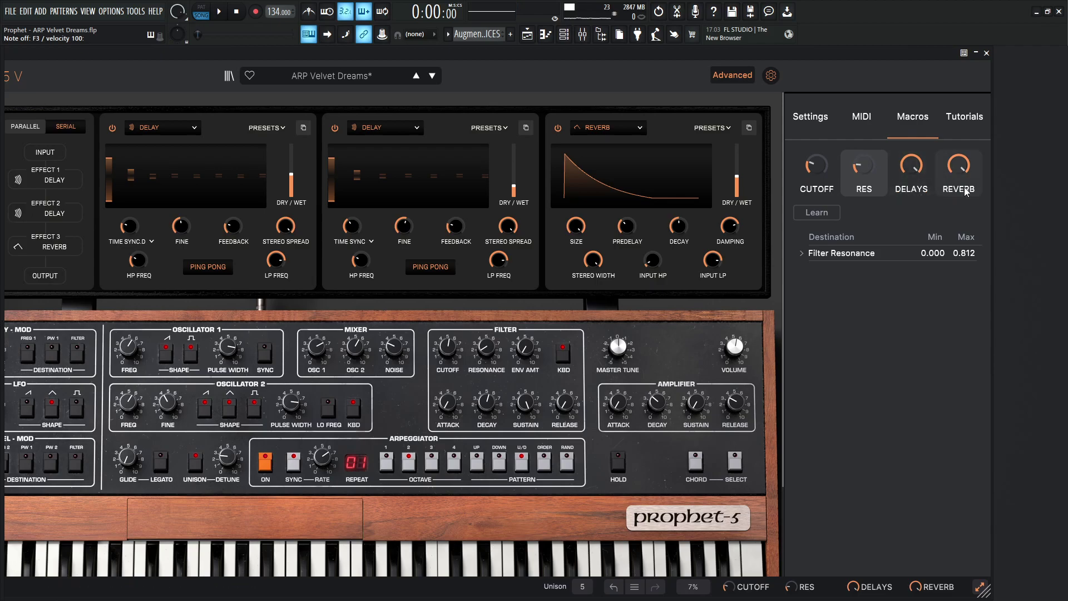
Sweep the DELAYS macro (FX1/FX2 Dry/Wet, maxima 0.424/0.428) up to 1.00 and back down
double_click(908, 165)
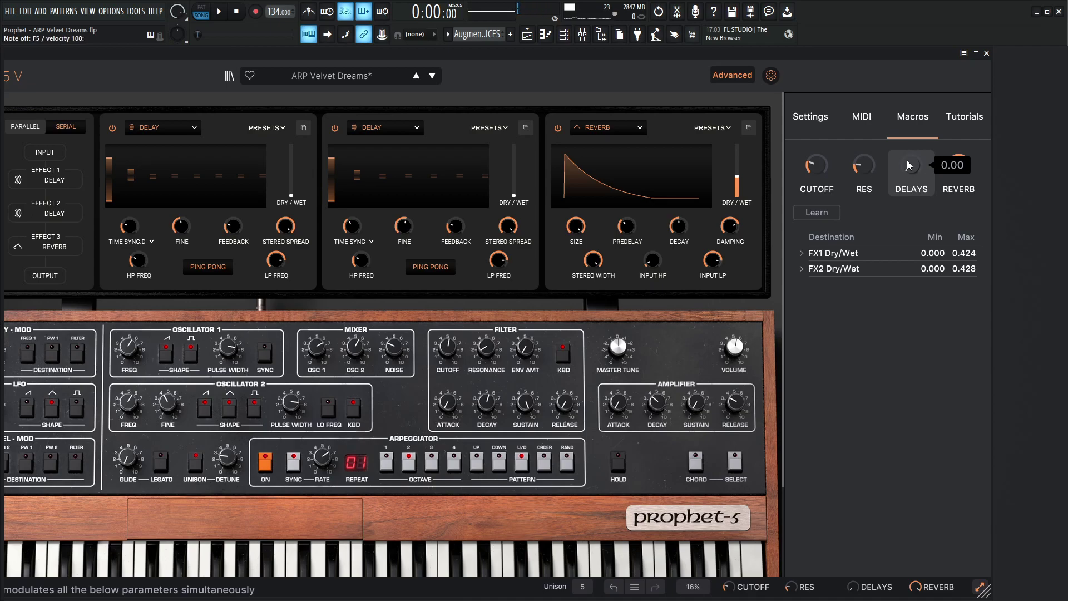
scroll(907, 160, "up", 2)
left_click_drag(908, 168, 908, 113)
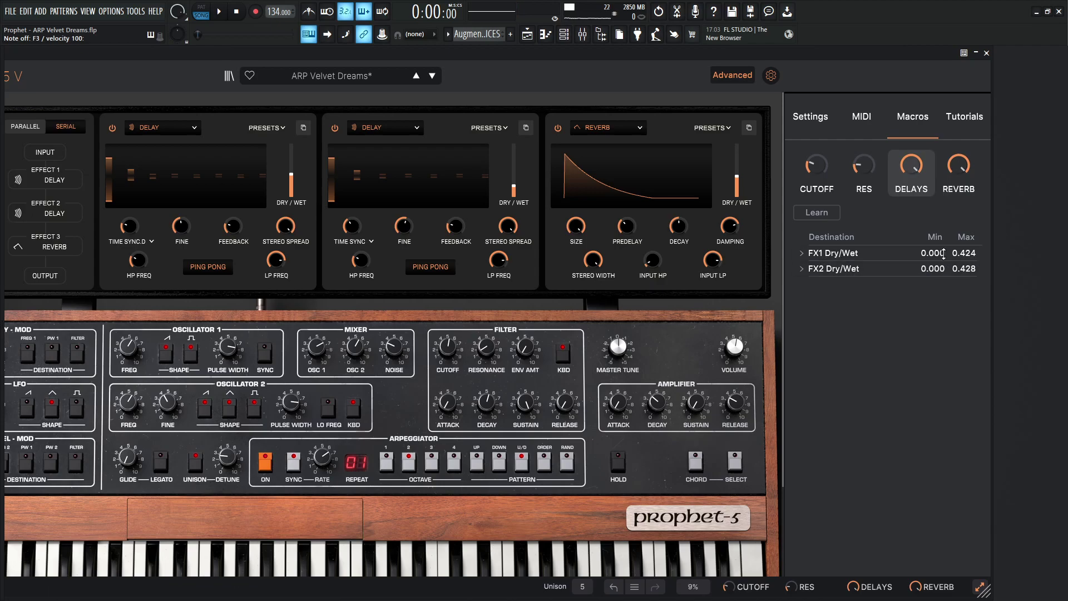
mouse_move(912, 166)
left_mouse_down()
mouse_move(911, 212)
mouse_move(911, 155)
left_mouse_up()
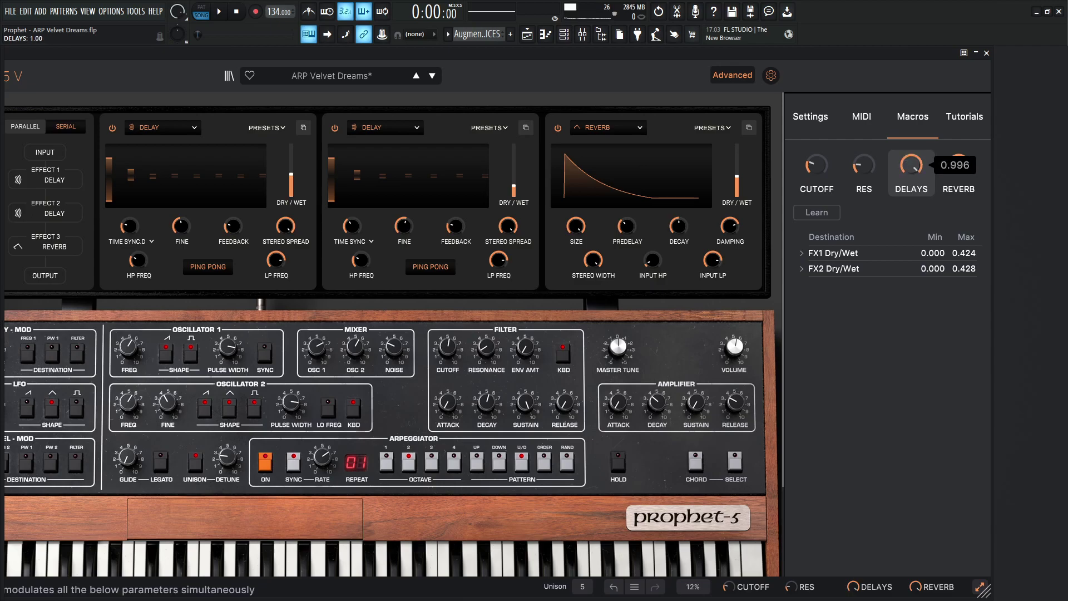
Turn the REVERB macro, mapped to FX3 Dry/Wet 0.000–0.384, fully up to 1.00
left_click(964, 186)
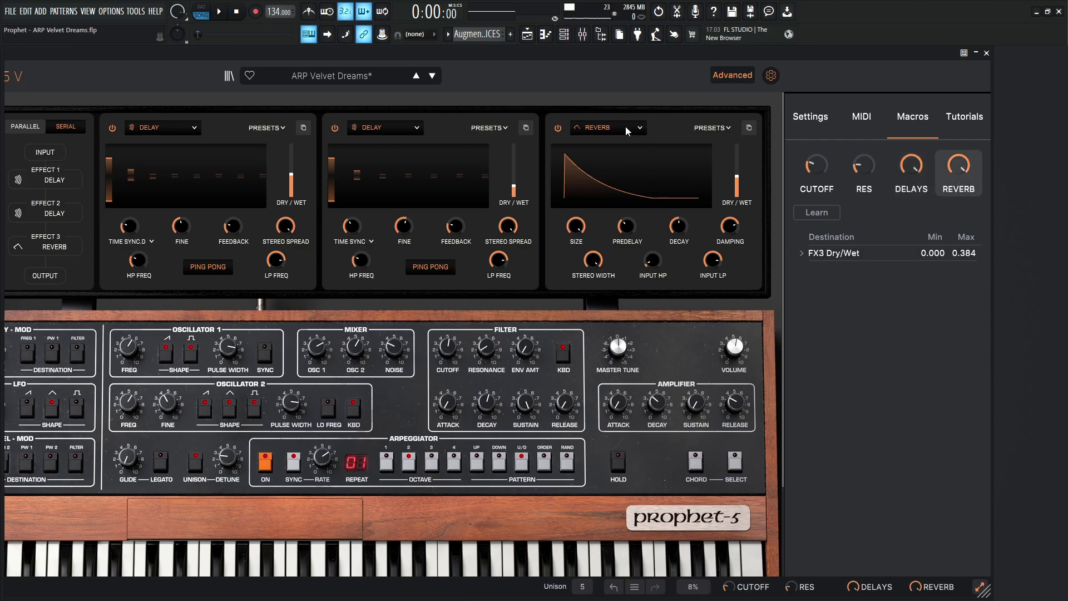
mouse_move(958, 165)
left_mouse_down()
mouse_move(959, 217)
mouse_move(958, 165)
mouse_move(957, 211)
mouse_move(957, 167)
mouse_move(954, 184)
left_mouse_up()
mouse_move(738, 179)
Close the Advanced panel, shift the window right, start playback, and sweep the CUTOFF macro to about 0.116
left_click(740, 75)
left_click_drag(661, 54, 834, 53)
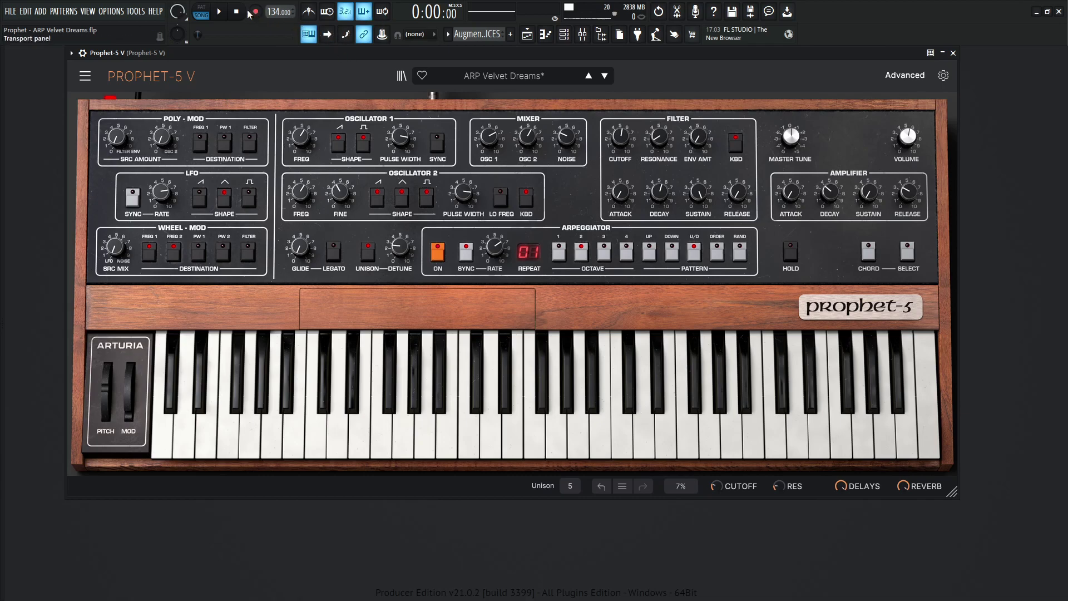
key("space")
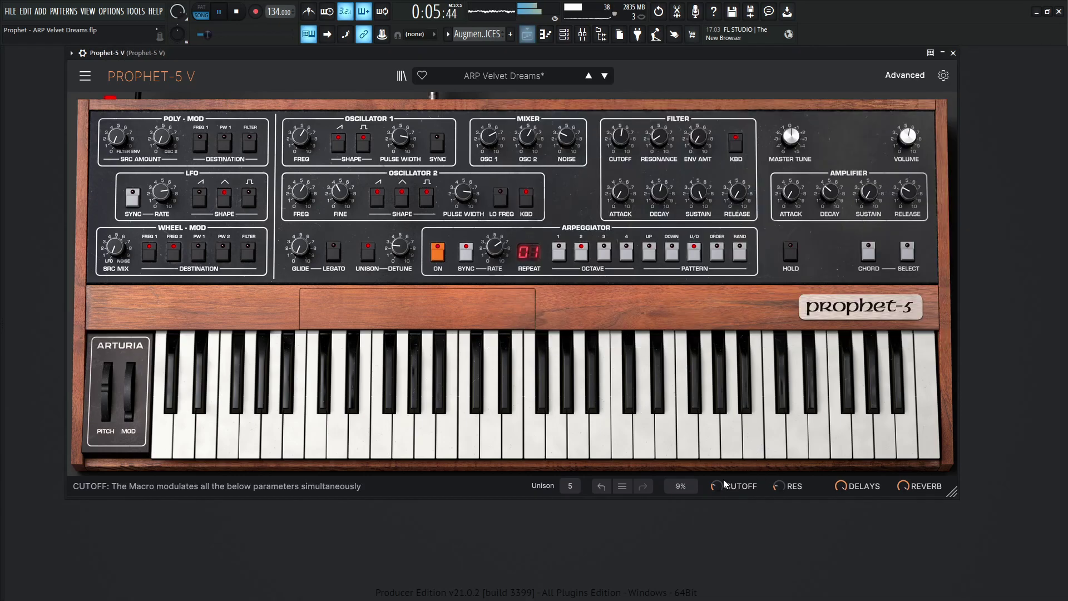
left_click_drag(725, 484, 725, 451)
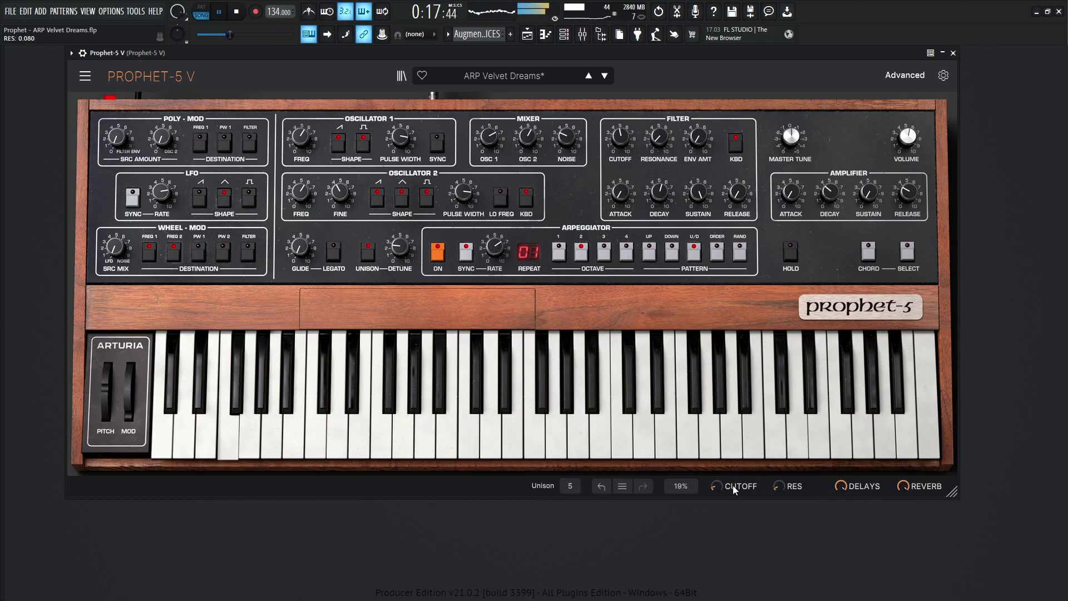
mouse_move(733, 490)
left_mouse_down()
mouse_move(732, 525)
mouse_move(732, 493)
left_mouse_up()
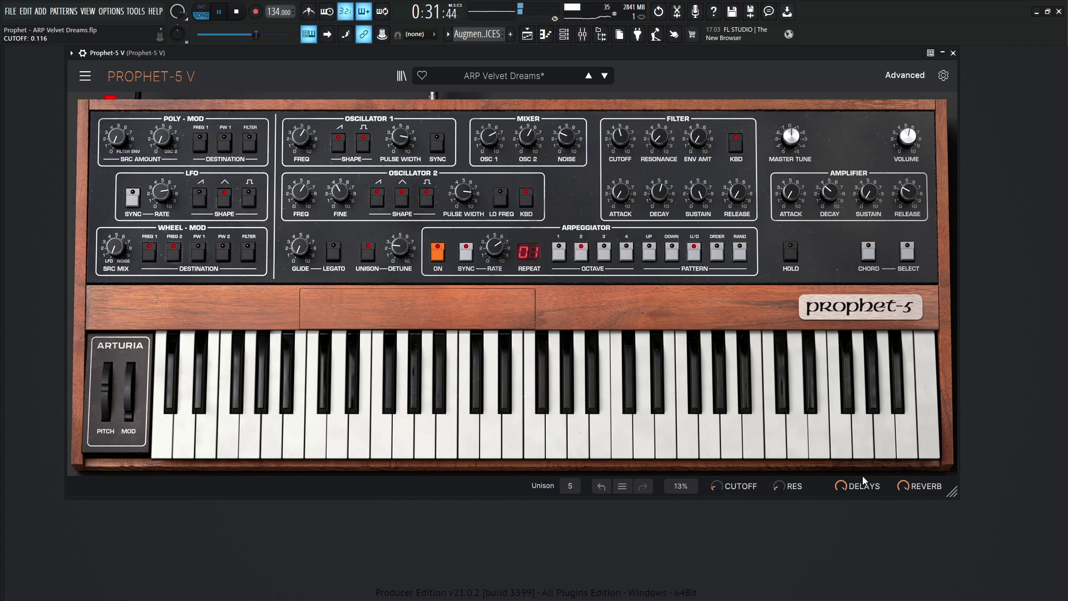